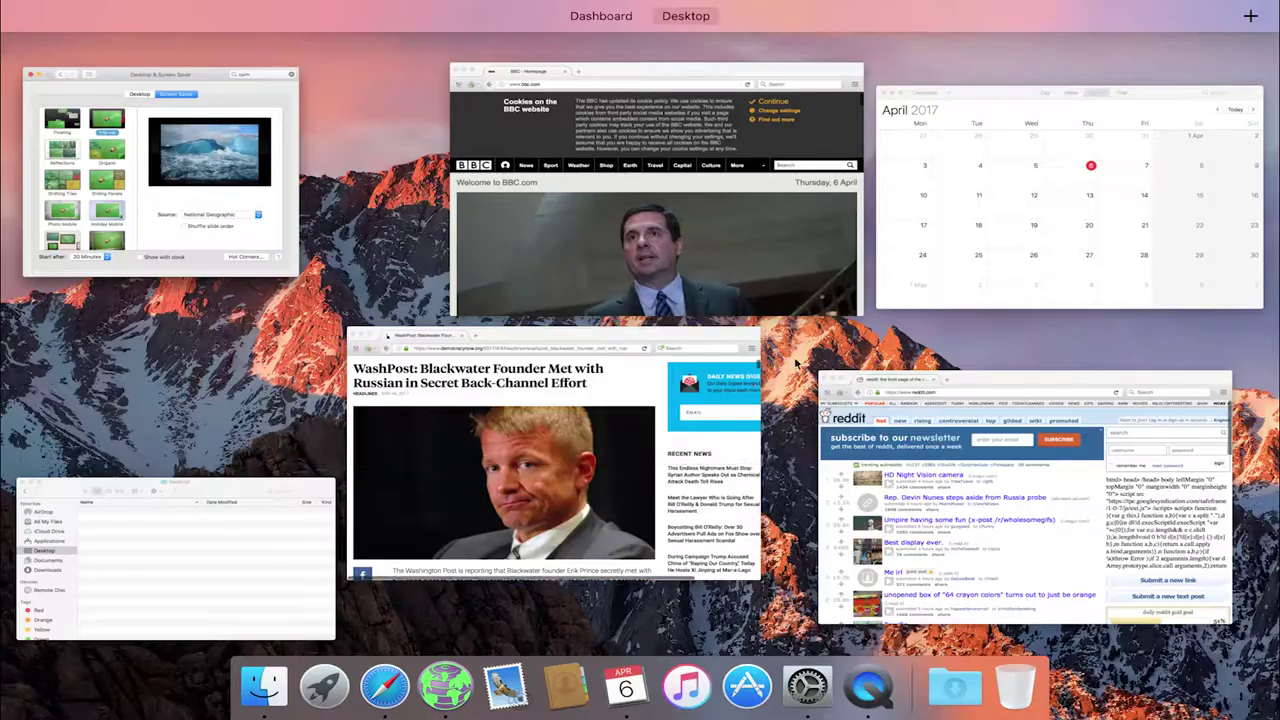
- Bring the Calendar window to the front and look through the installed applications in Launchpad
click(968, 228)
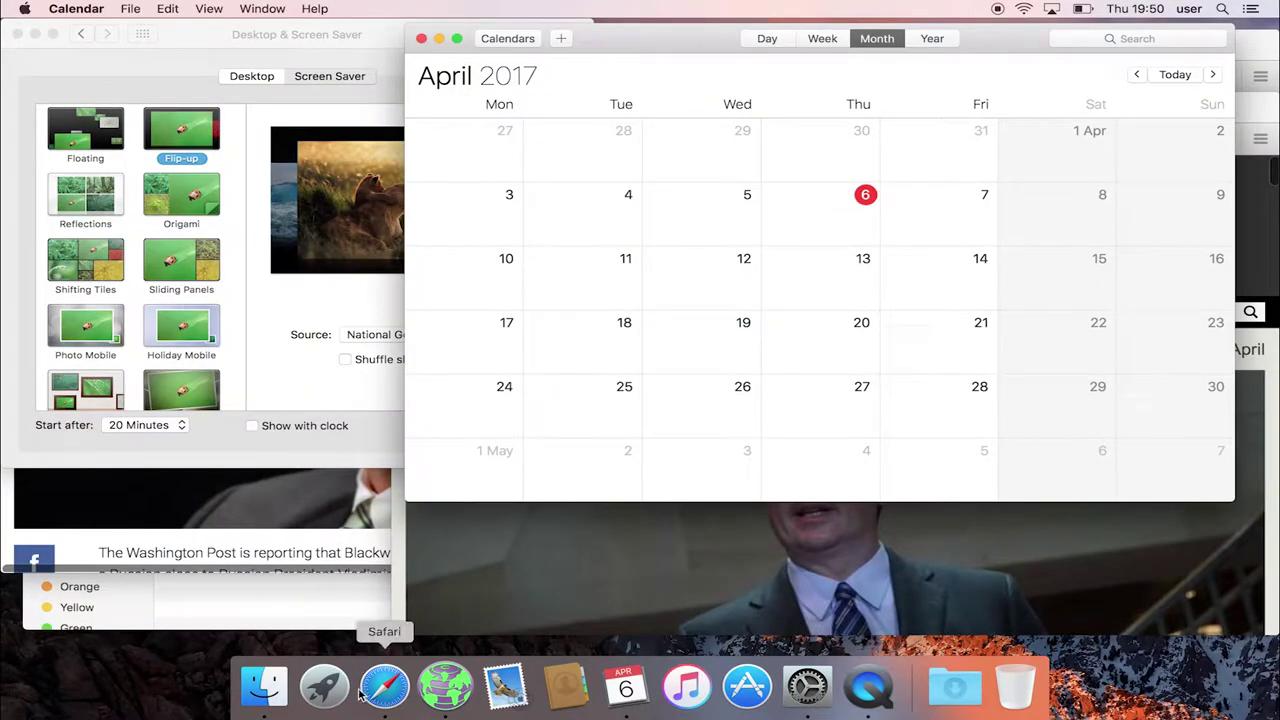
click(322, 698)
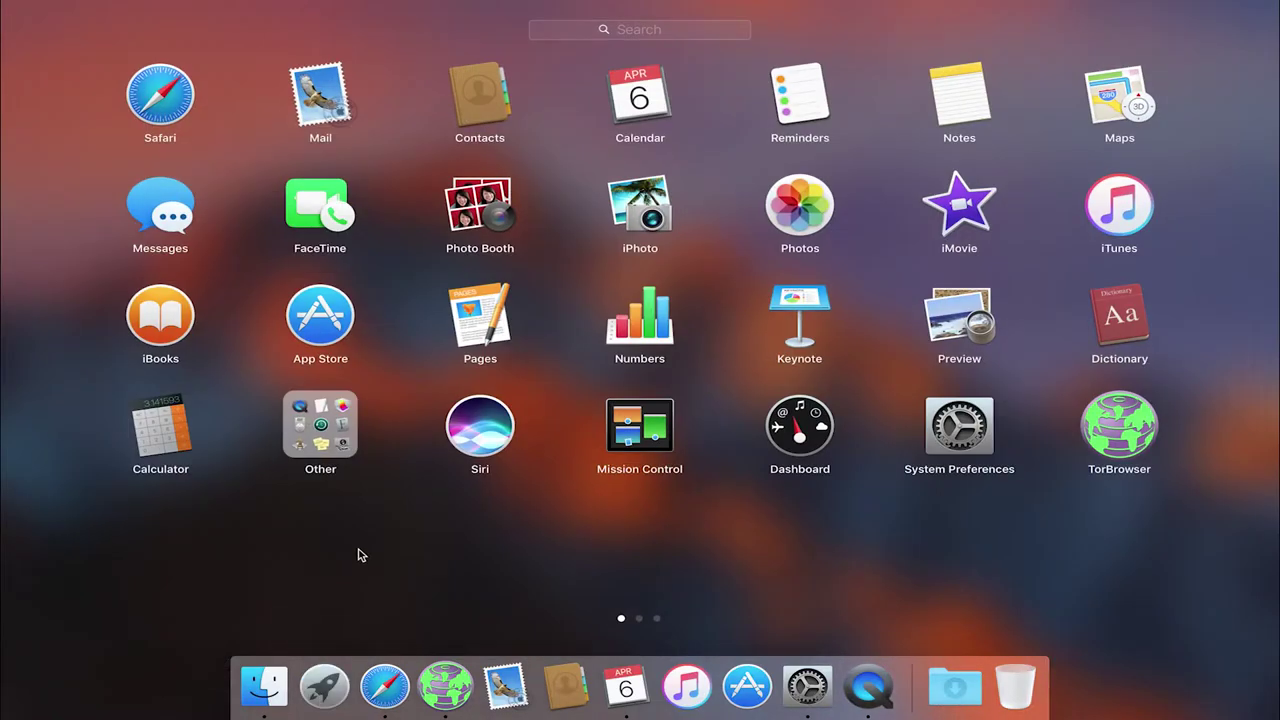
scroll(361, 555, right, 3)
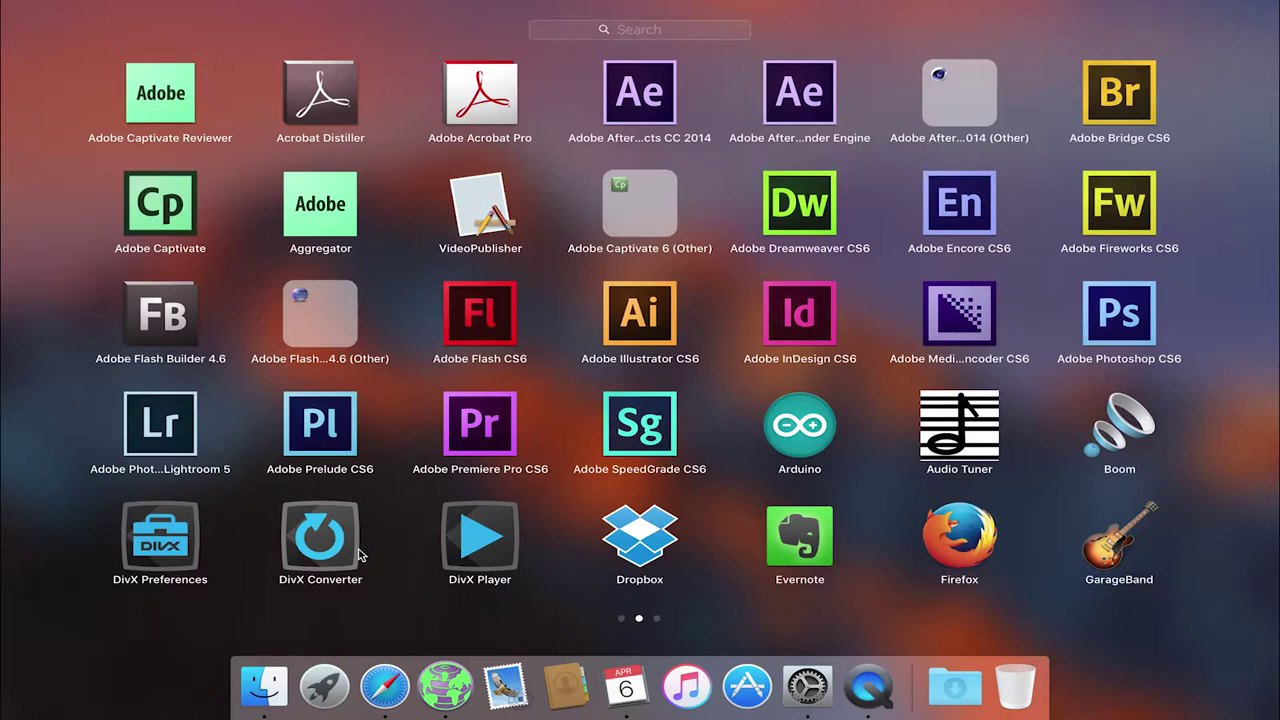
scroll(361, 555, left, 3)
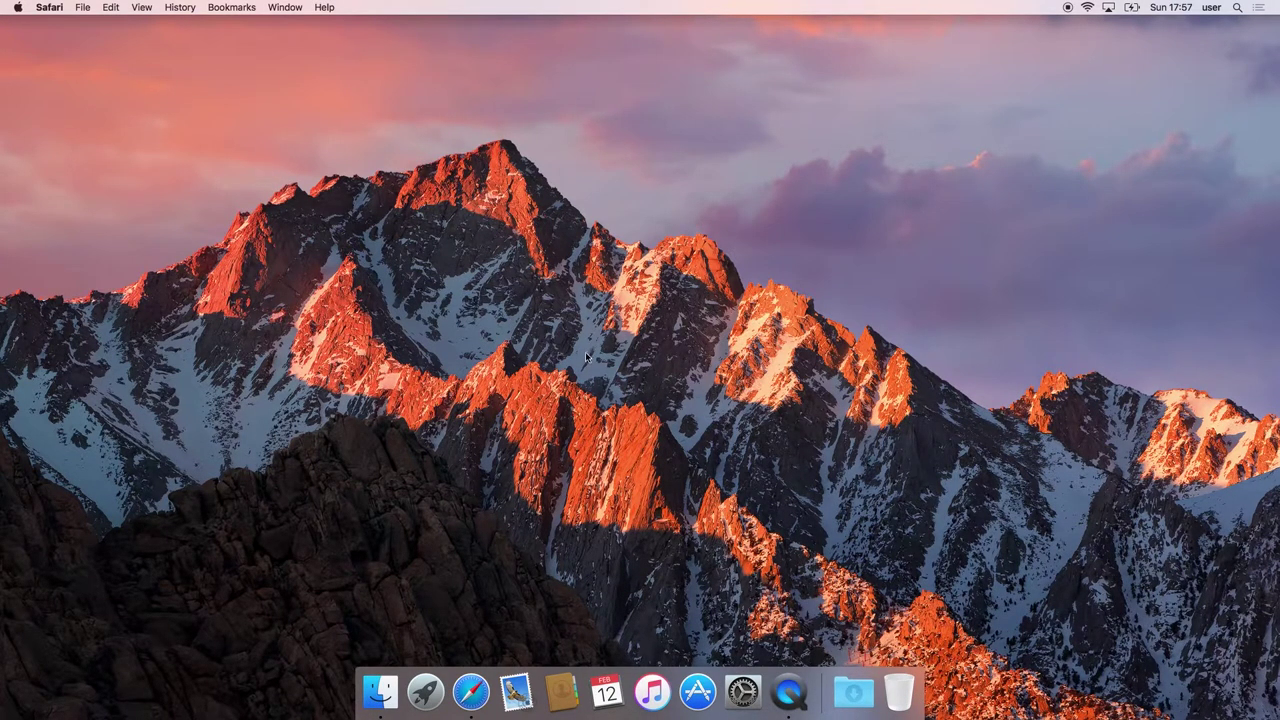
- Launch Safari in full screen and go to torproject.org
click(470, 690)
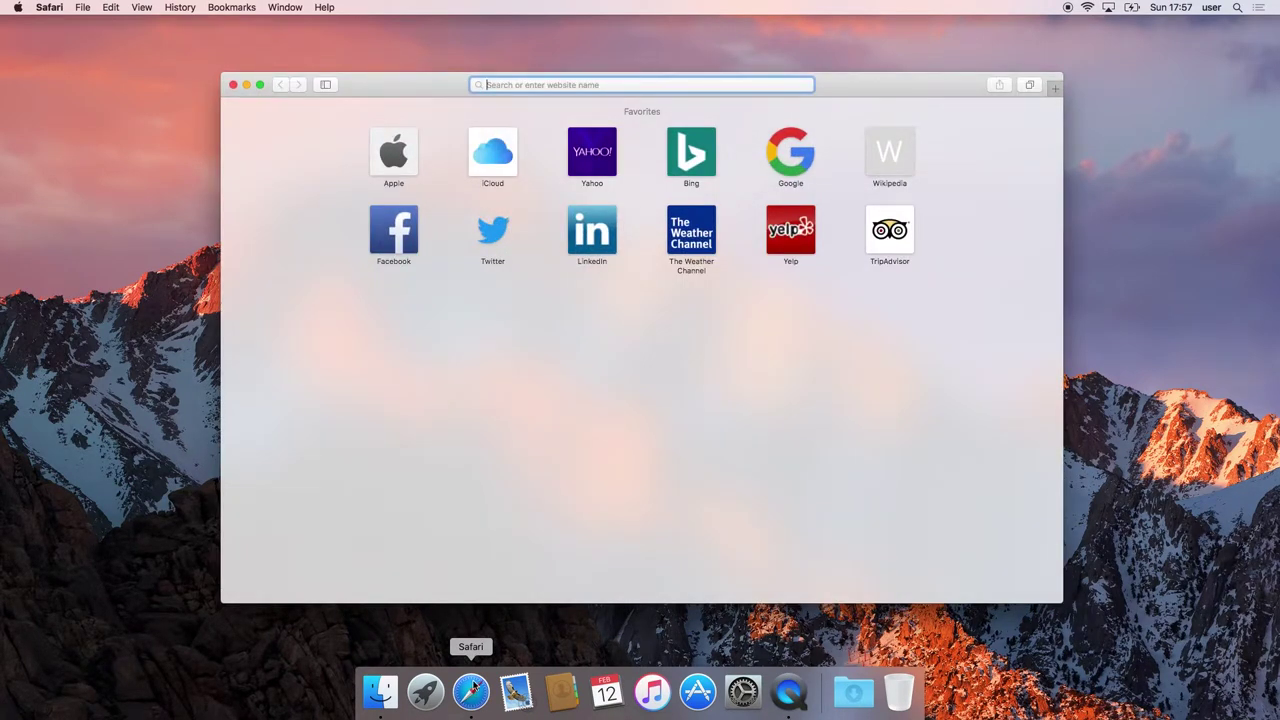
key(ctrl+super+f)
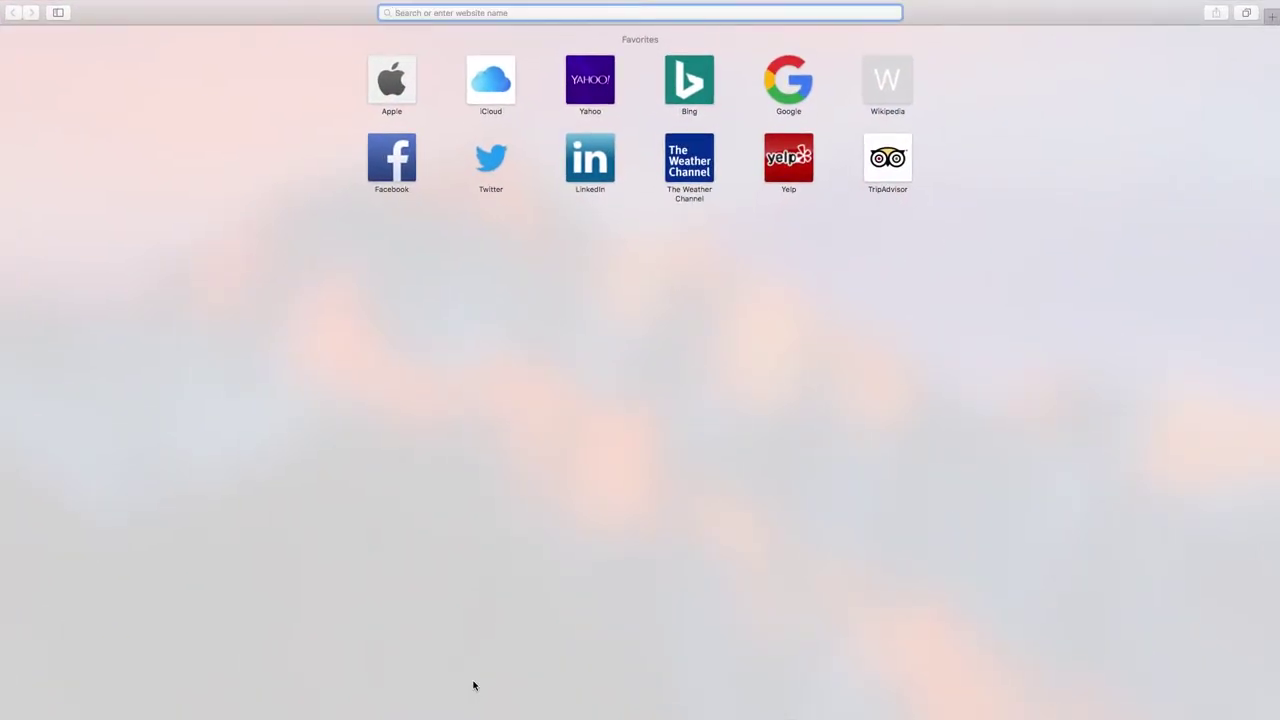
text(torproject.o)
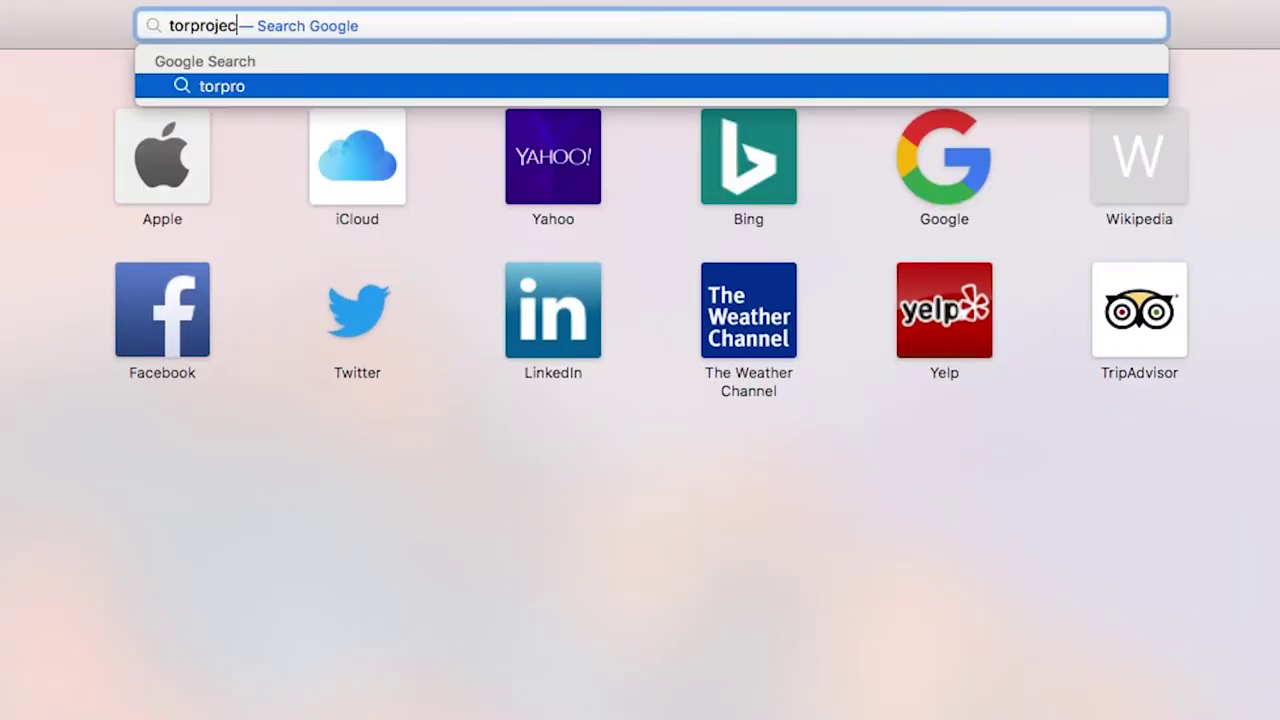
text(rg)
key(Return)
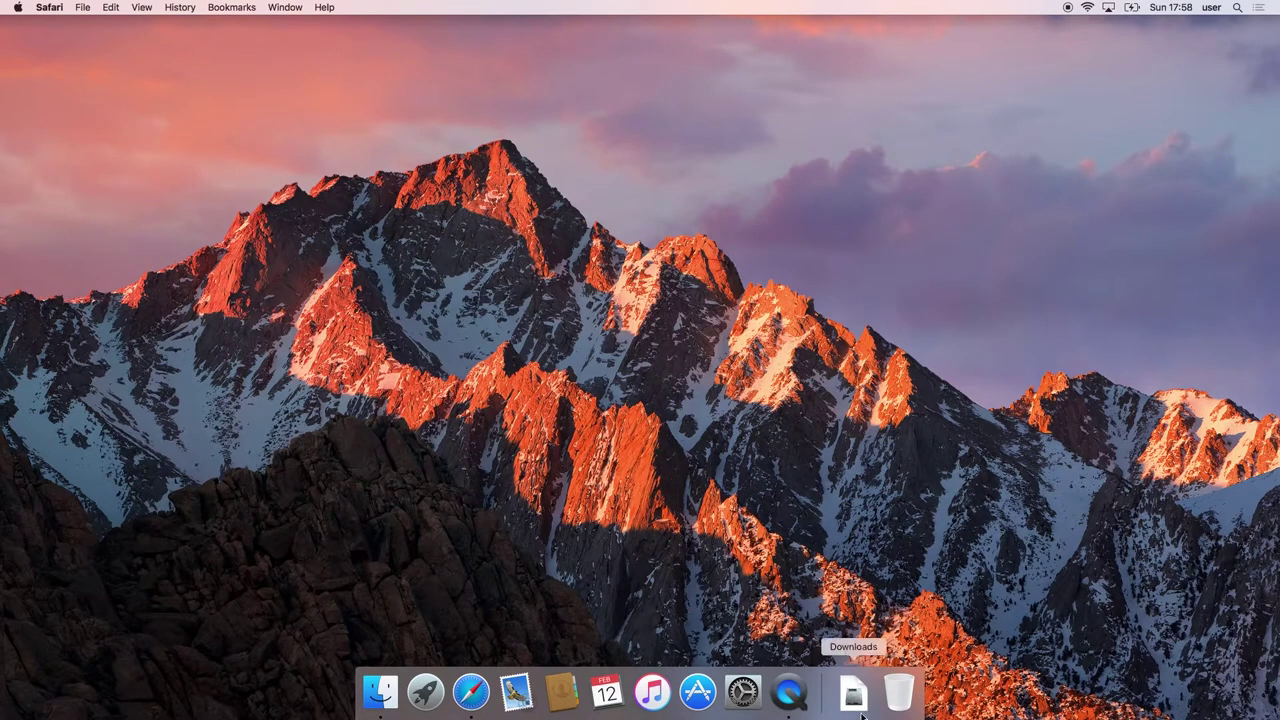
- Open the downloaded TorBrowser-6.5-osx64_en-US.dmg in Finder and copy TorBrowser into the Applications folder
click(862, 710)
click(864, 606)
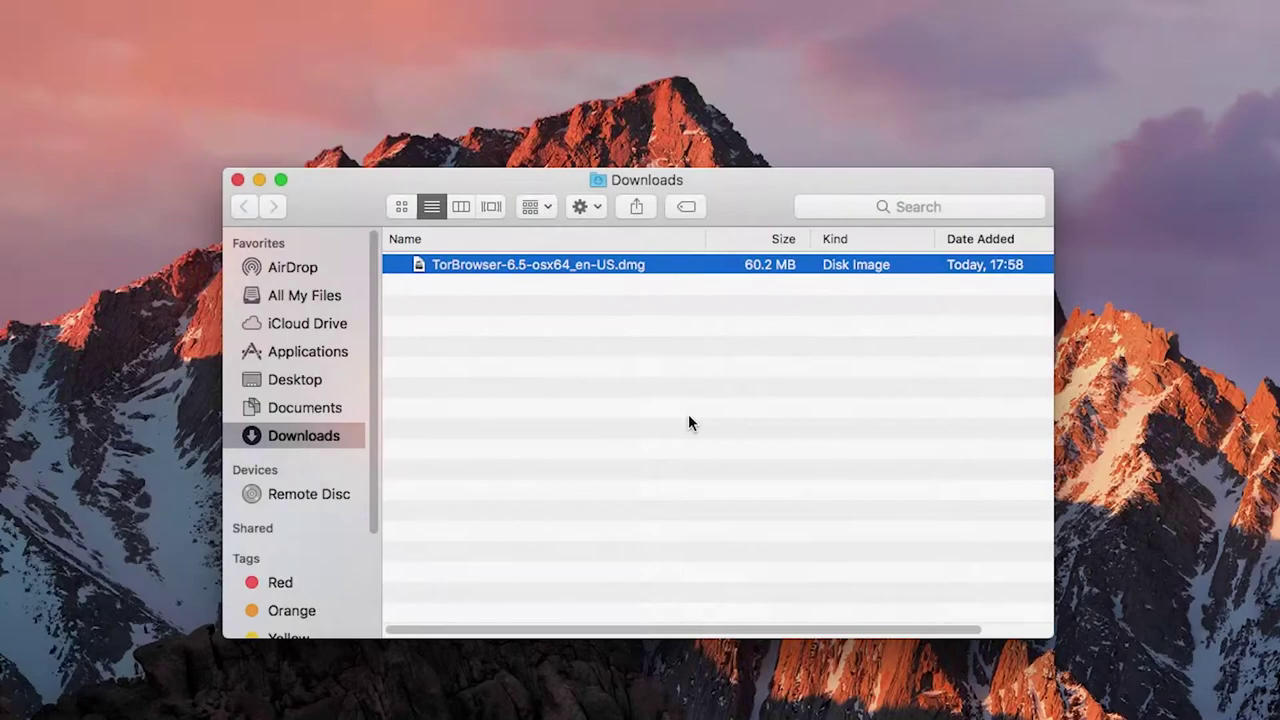
double_click(549, 276)
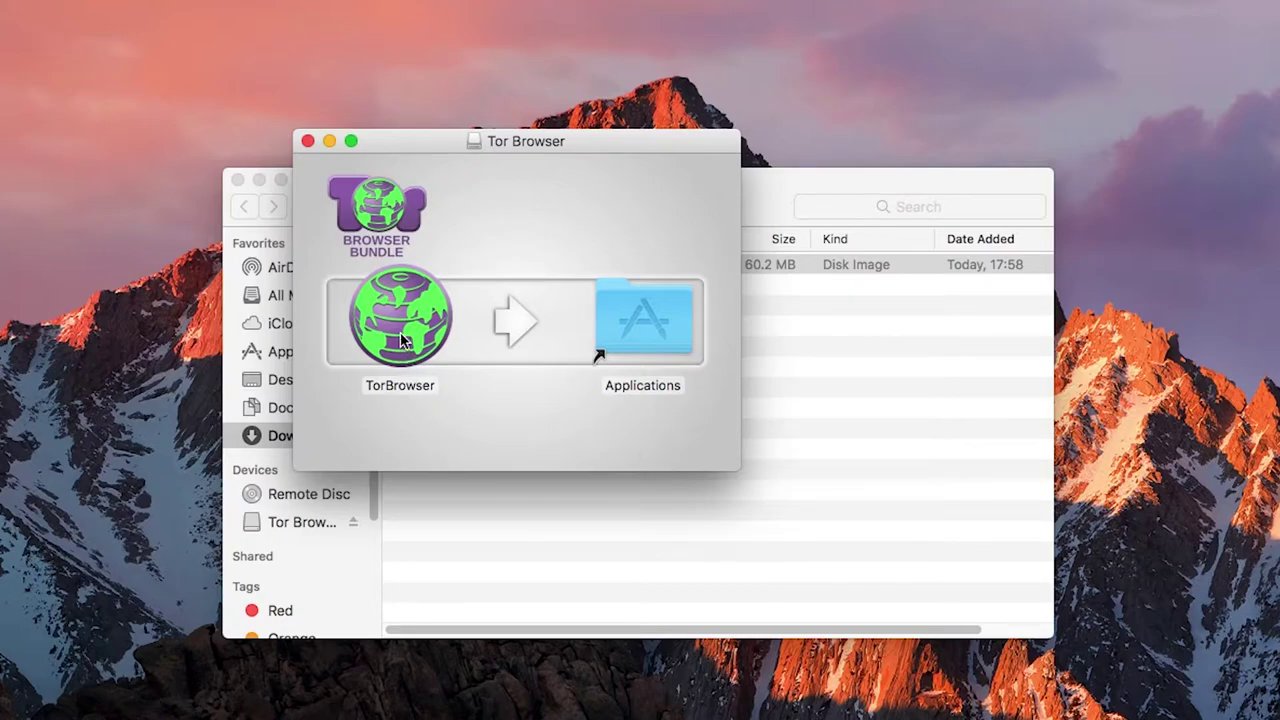
drag(400, 340, 643, 340)
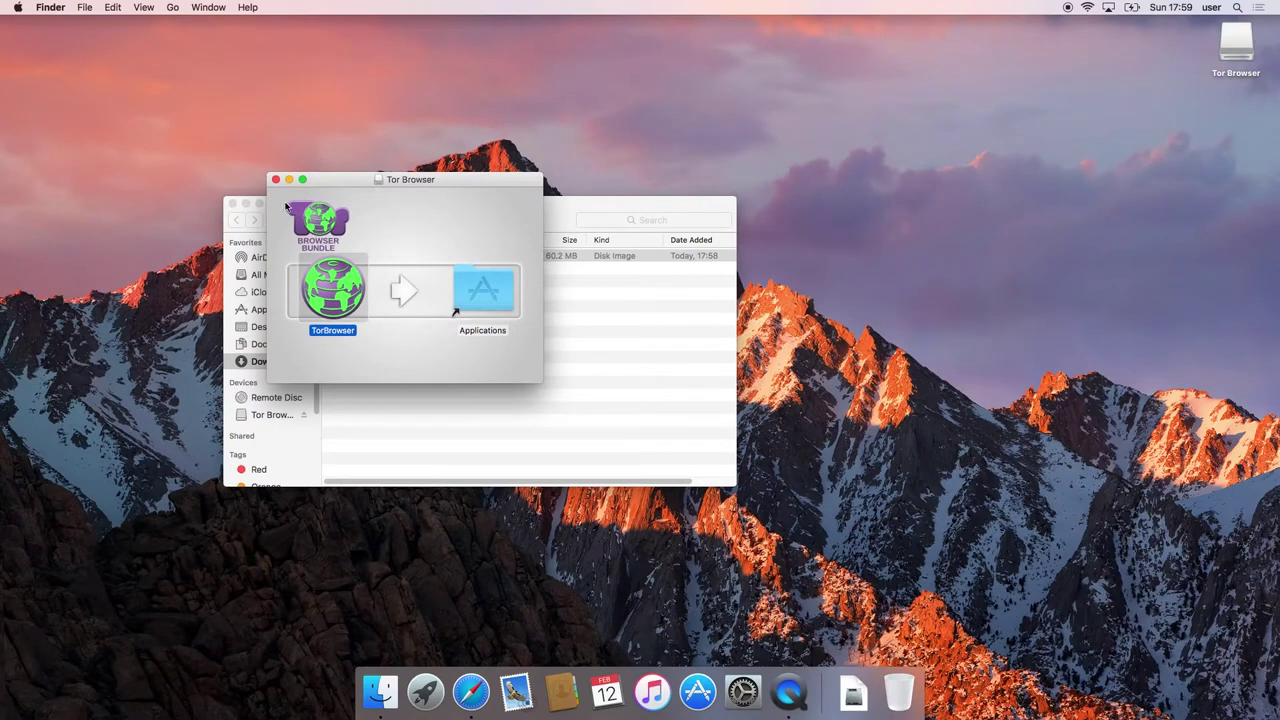
- Close the installer window, eject the Tor Browser disk image and move its .dmg file to the Trash
click(276, 179)
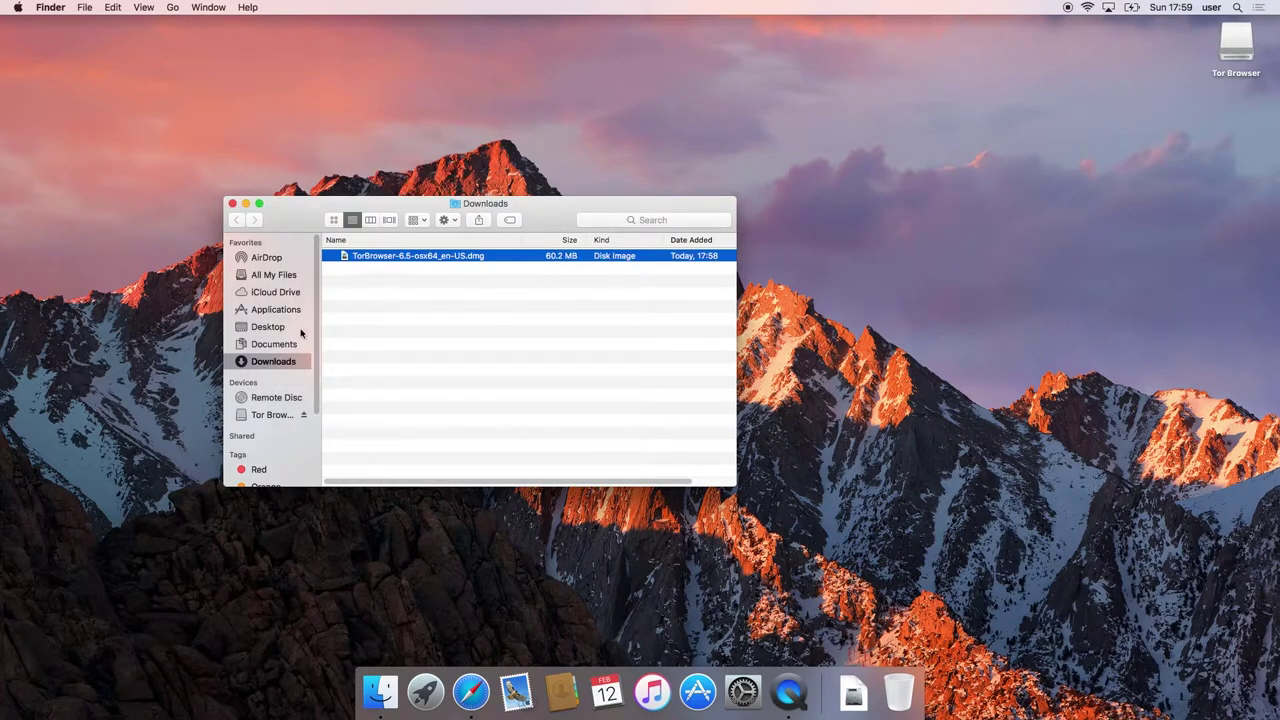
click(304, 417)
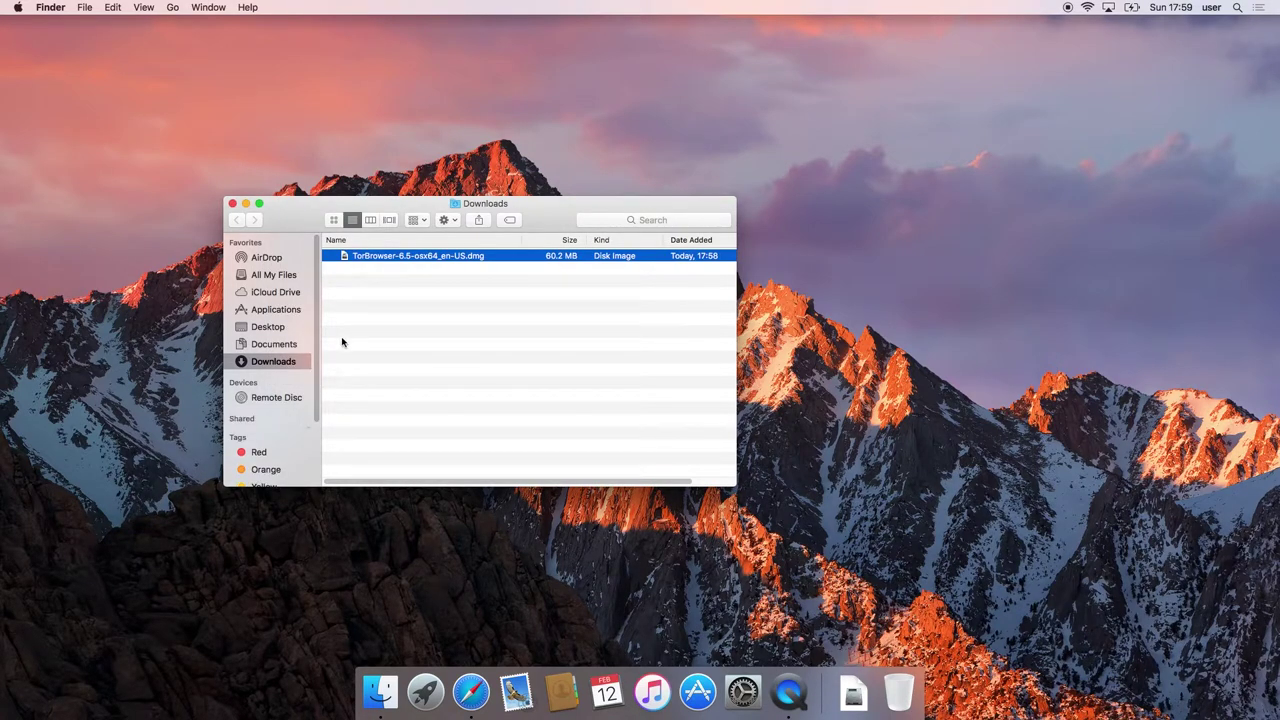
drag(386, 258, 895, 690)
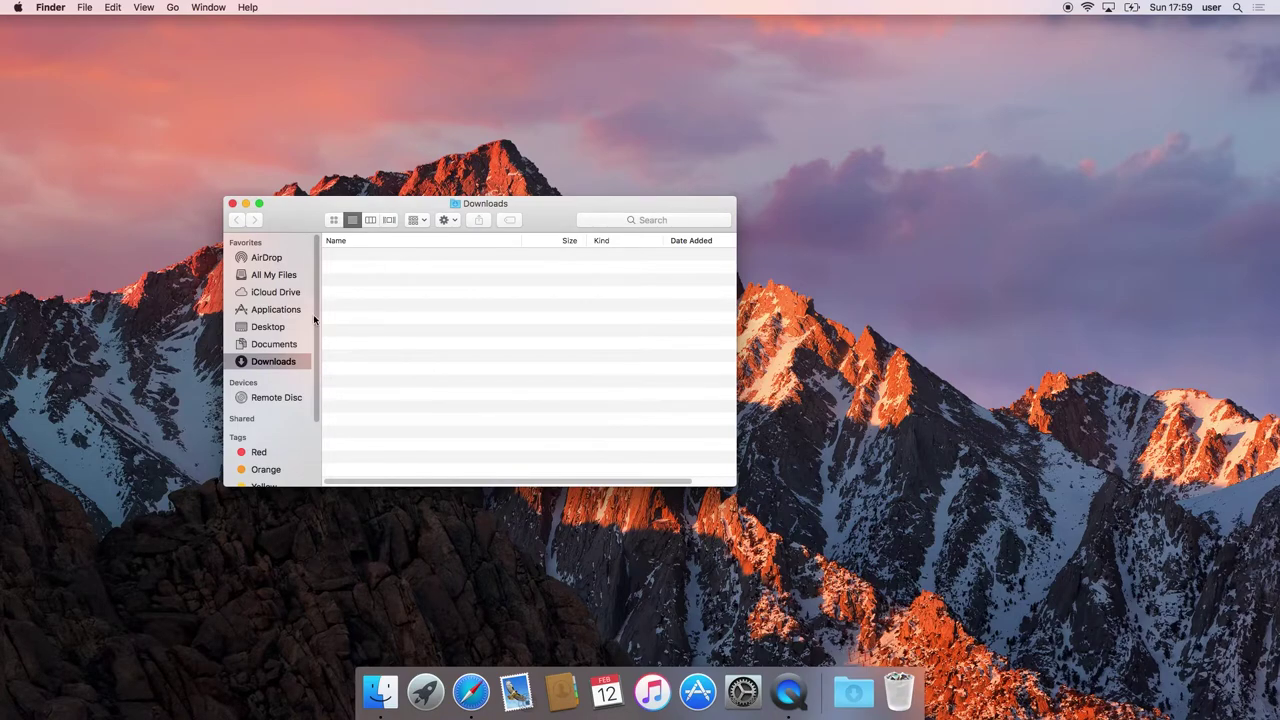
- Add TorBrowser from the Applications folder to the Dock between Safari and Mail, and close the Finder window
click(275, 310)
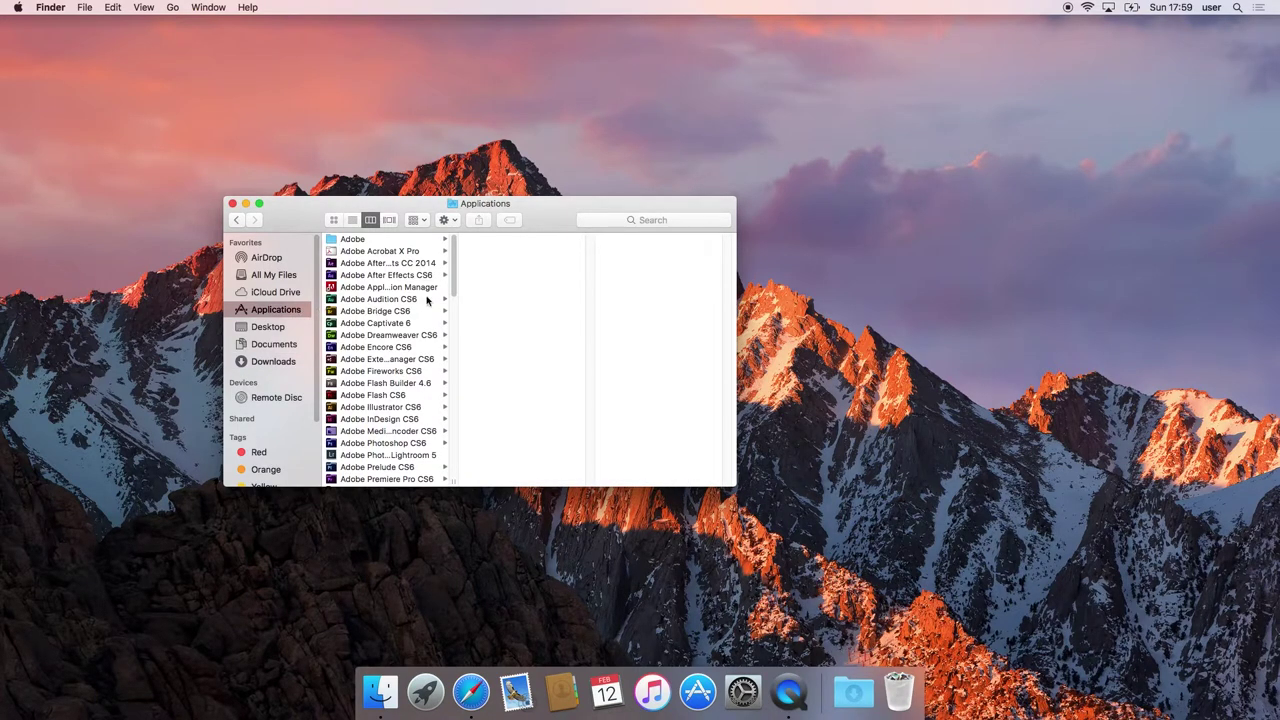
drag(449, 288, 457, 466)
click(408, 422)
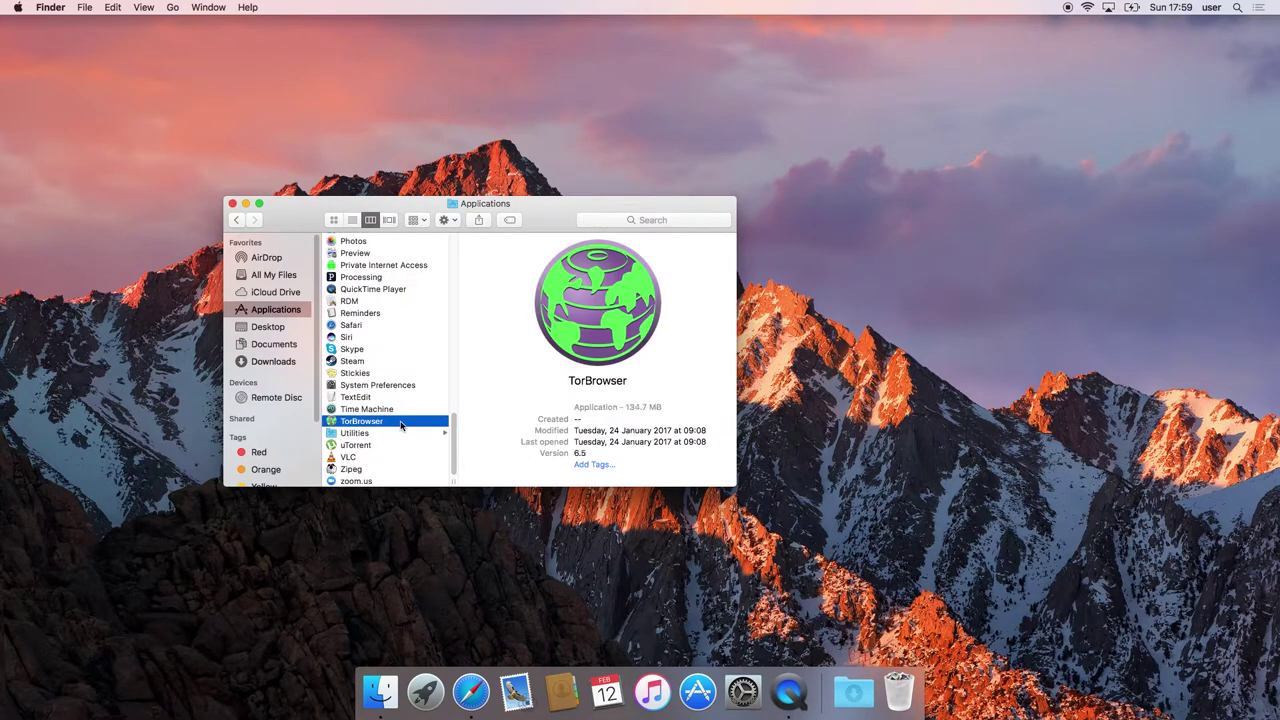
drag(334, 425, 498, 696)
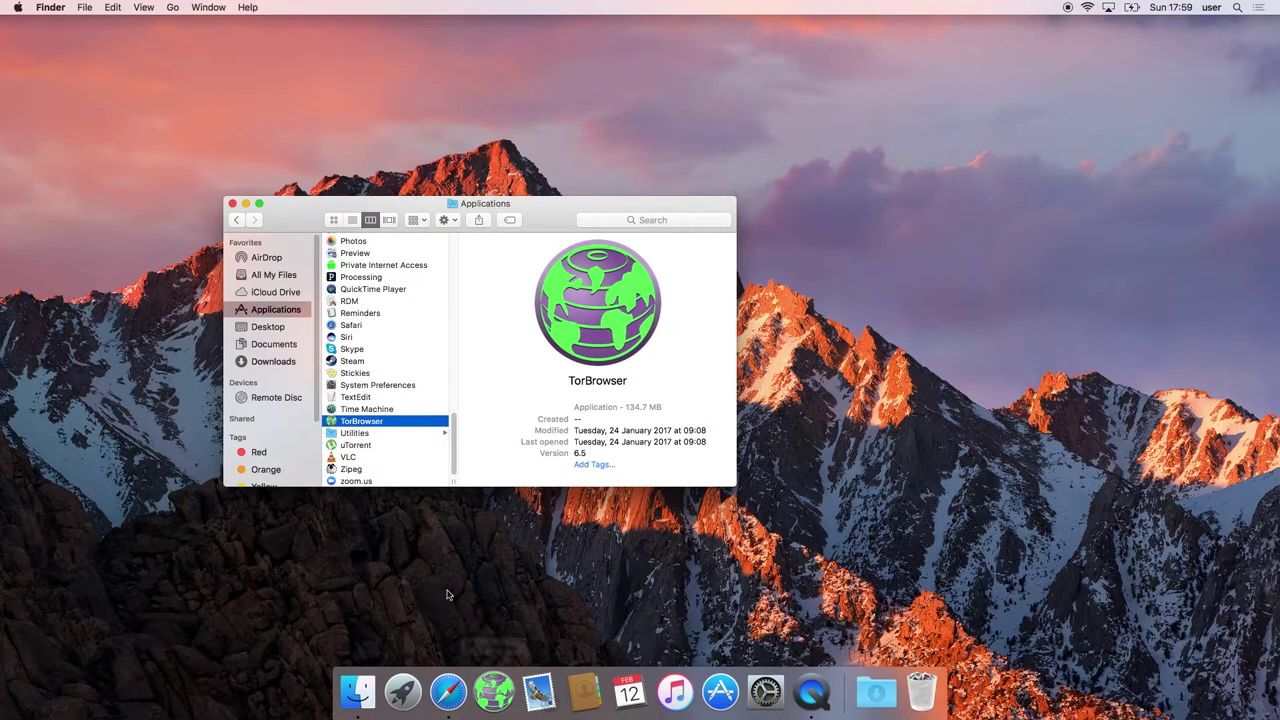
click(232, 203)
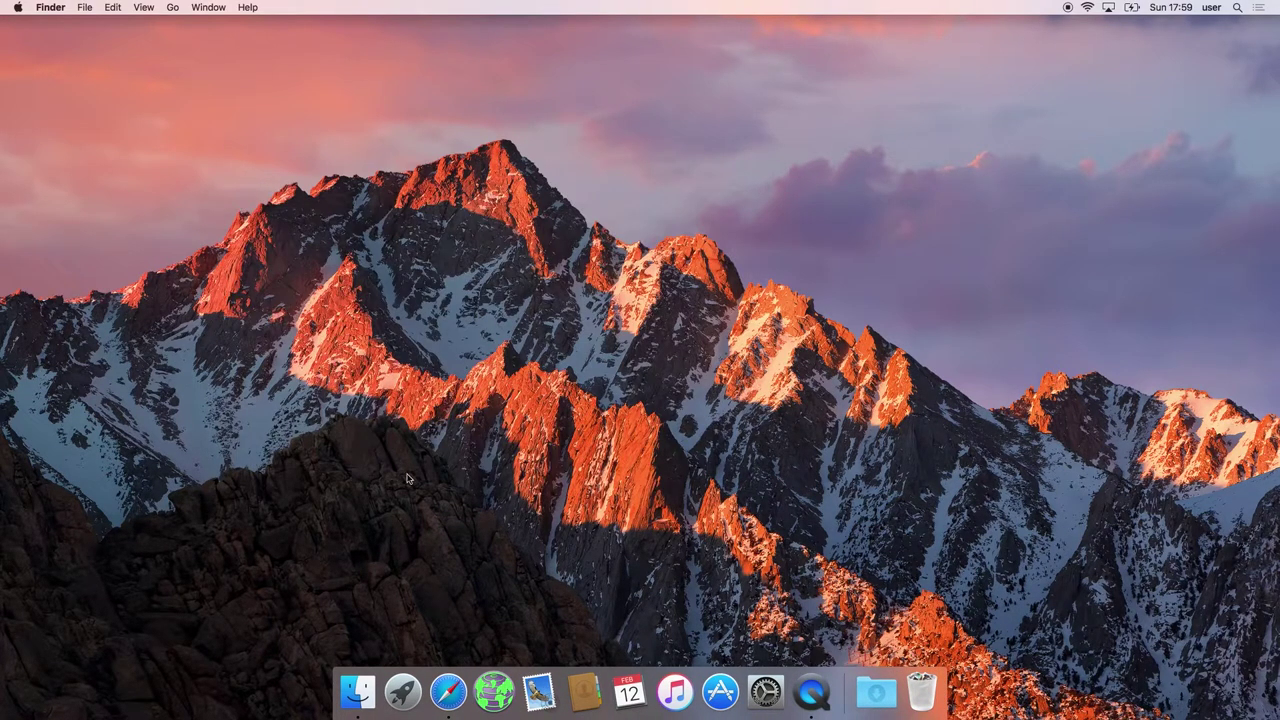
- Launch Tor Browser, check the bridge configuration page without changing it, and connect directly to the Tor network
click(494, 690)
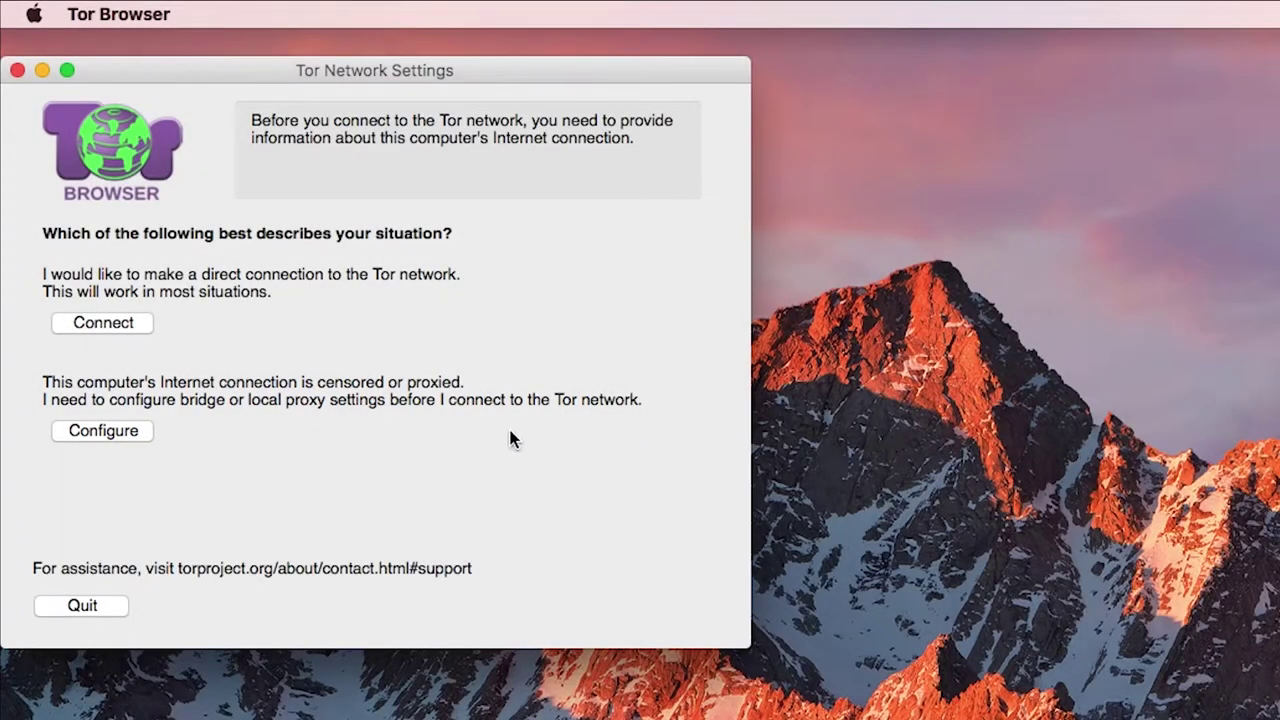
click(103, 431)
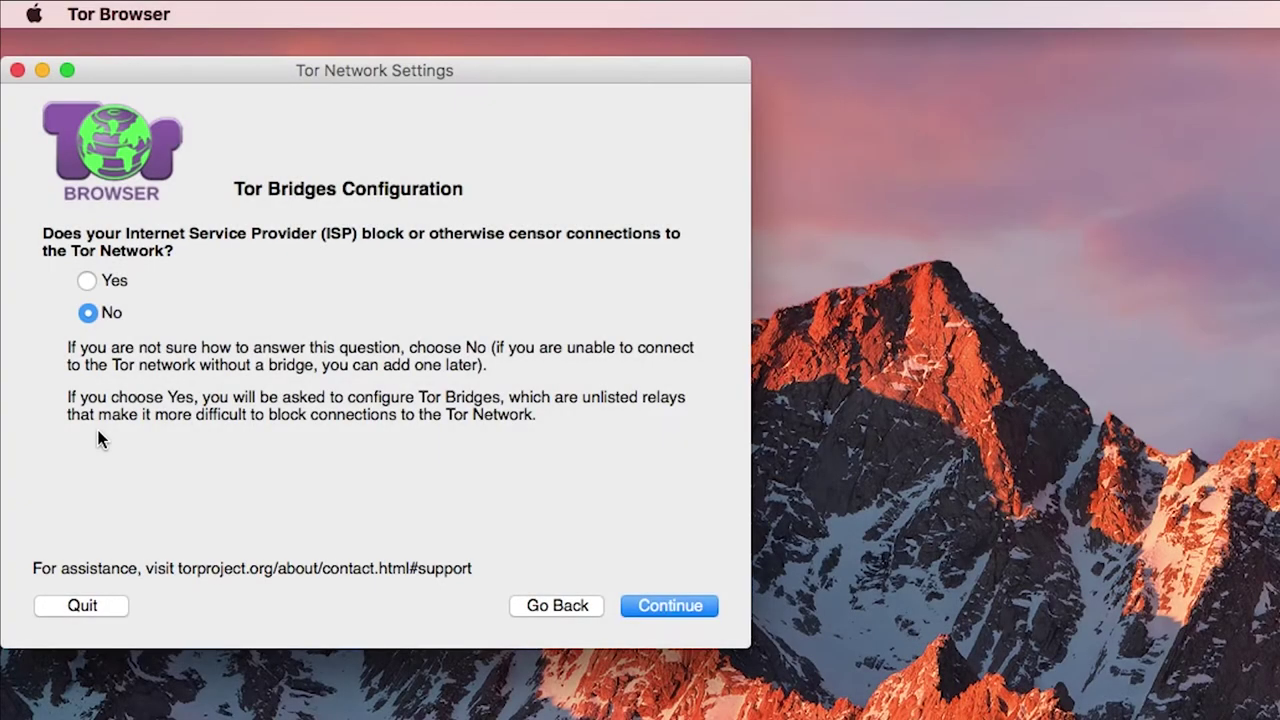
click(547, 608)
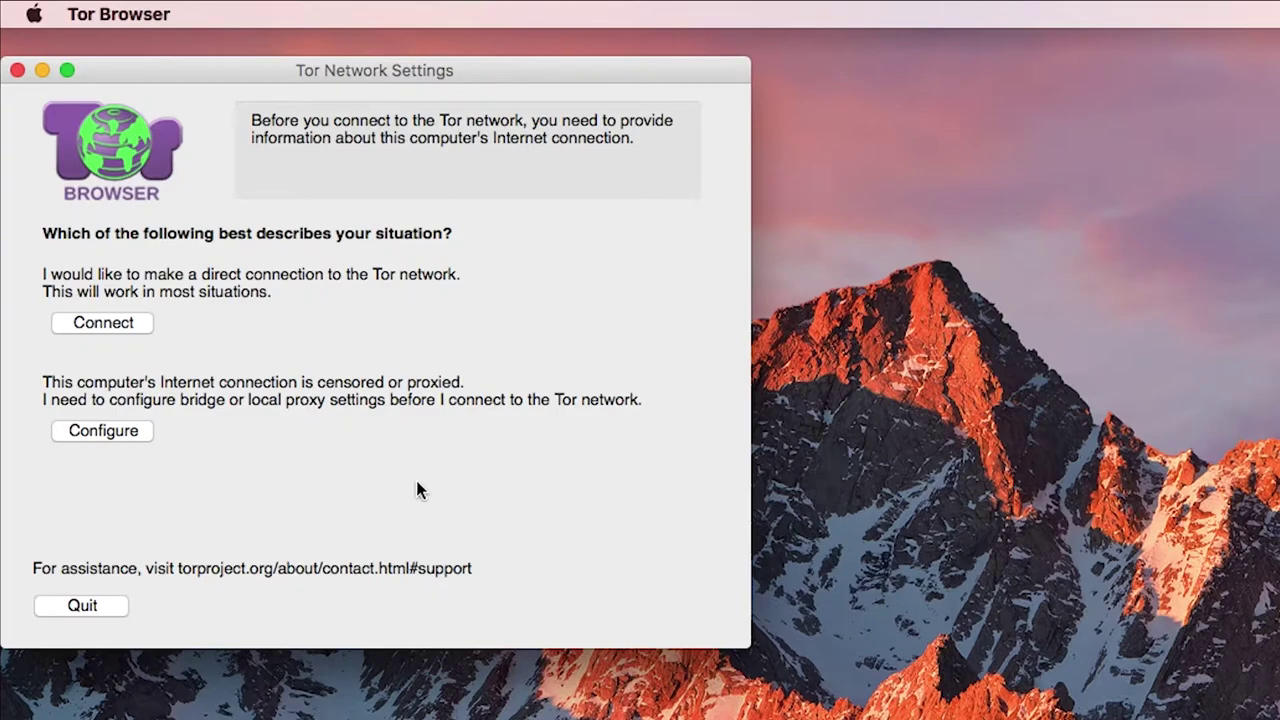
click(97, 330)
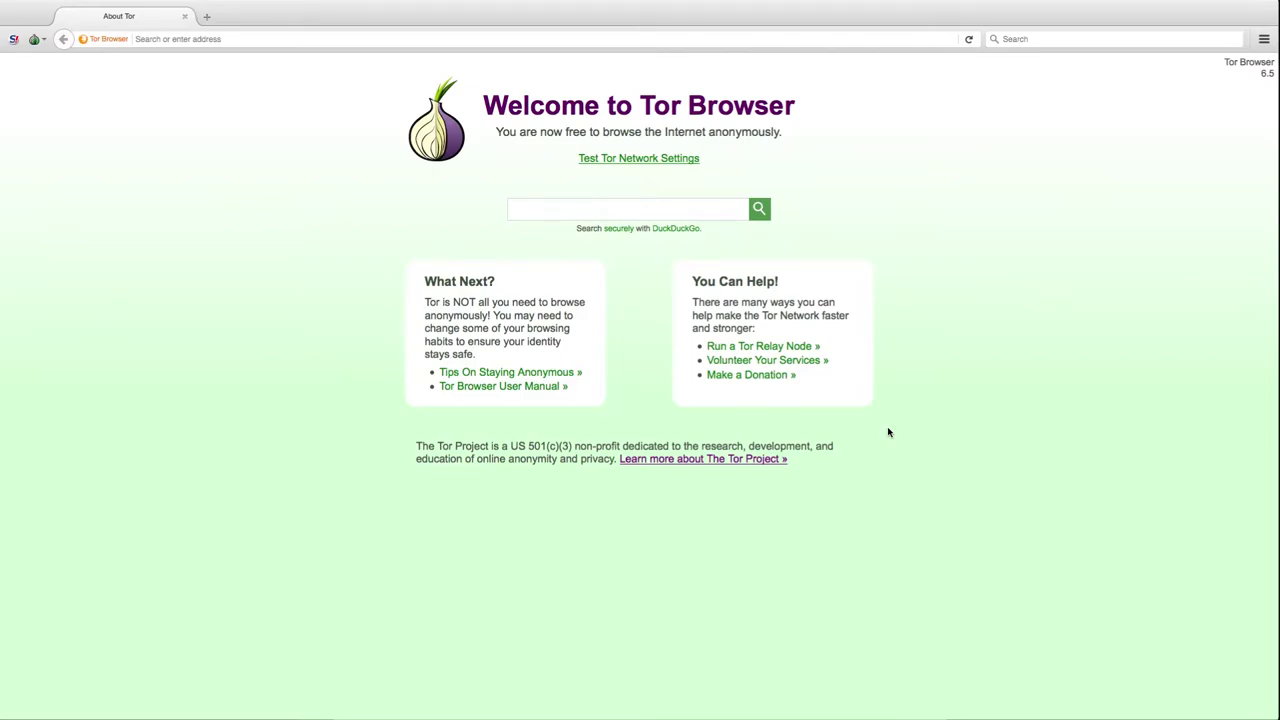
- Go to bbc.co.uk in Tor Browser
key(super+l)
text(bbc)
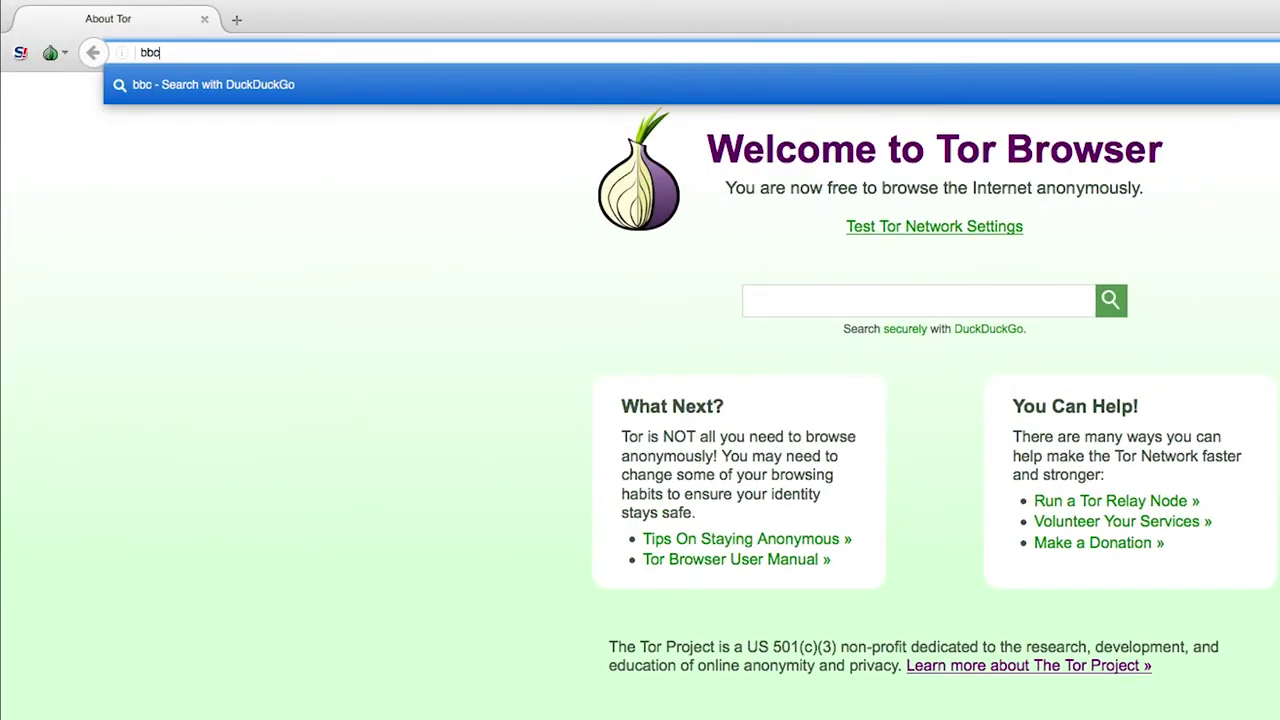
text(.co.uk)
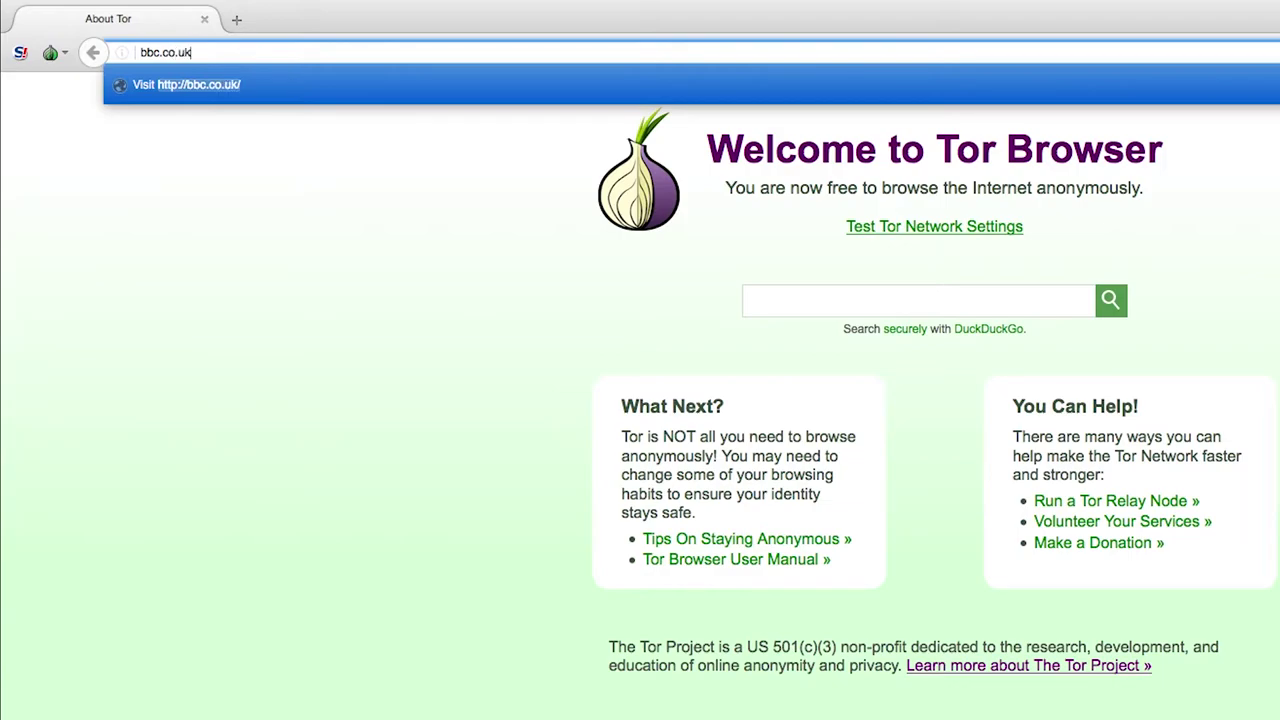
key(Return)
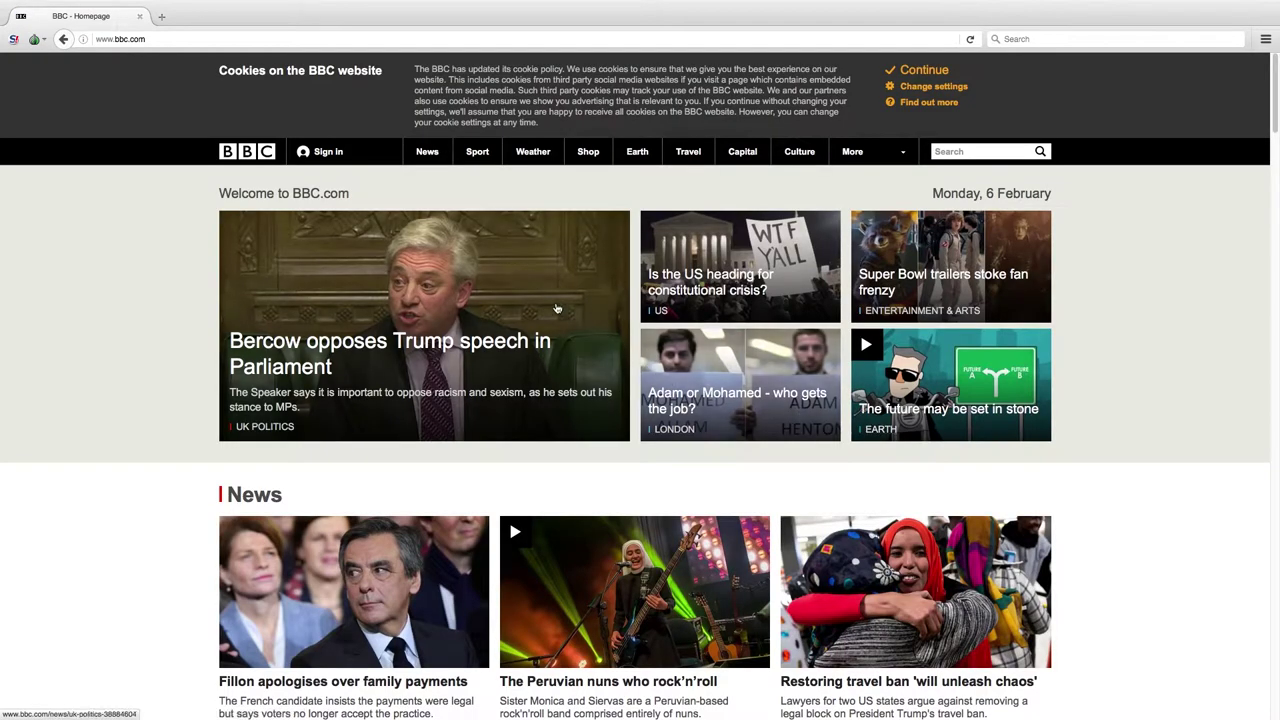
- Open the BBC News section and skim the stories down the page
click(903, 253)
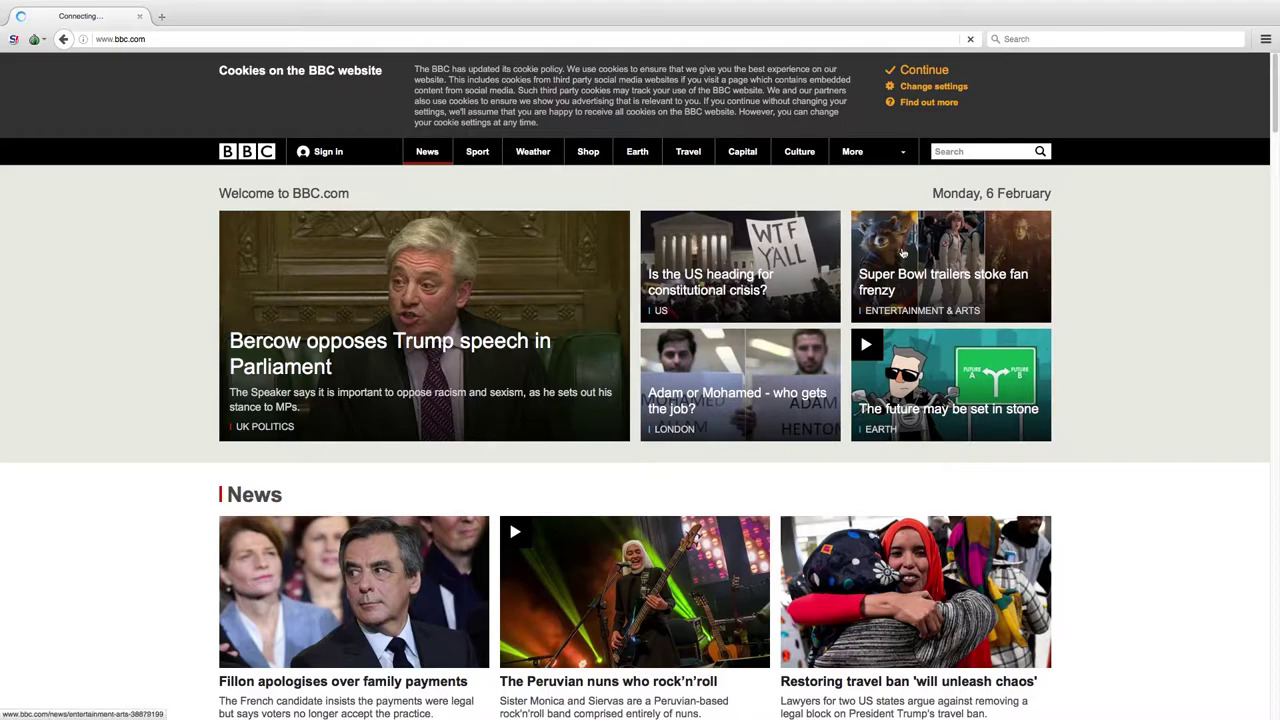
scroll(1140, 419, down, 5)
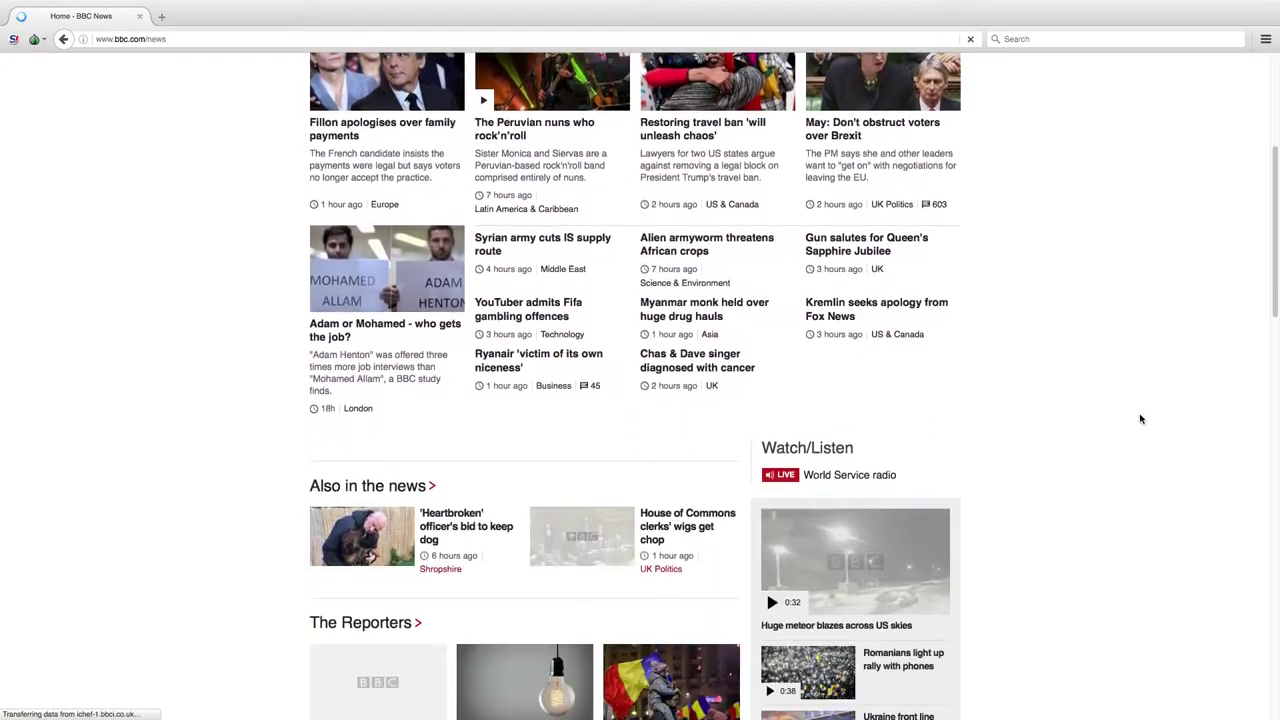
scroll(1140, 419, down, 5)
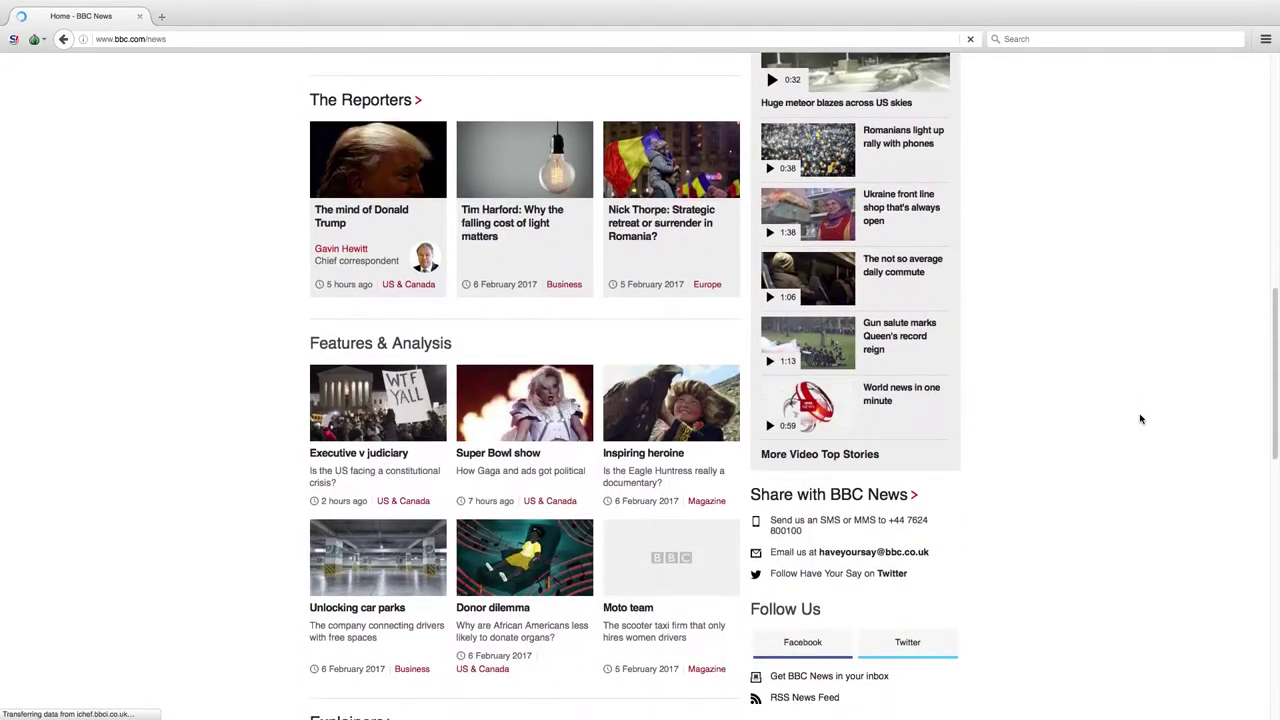
scroll(1140, 419, down, 1)
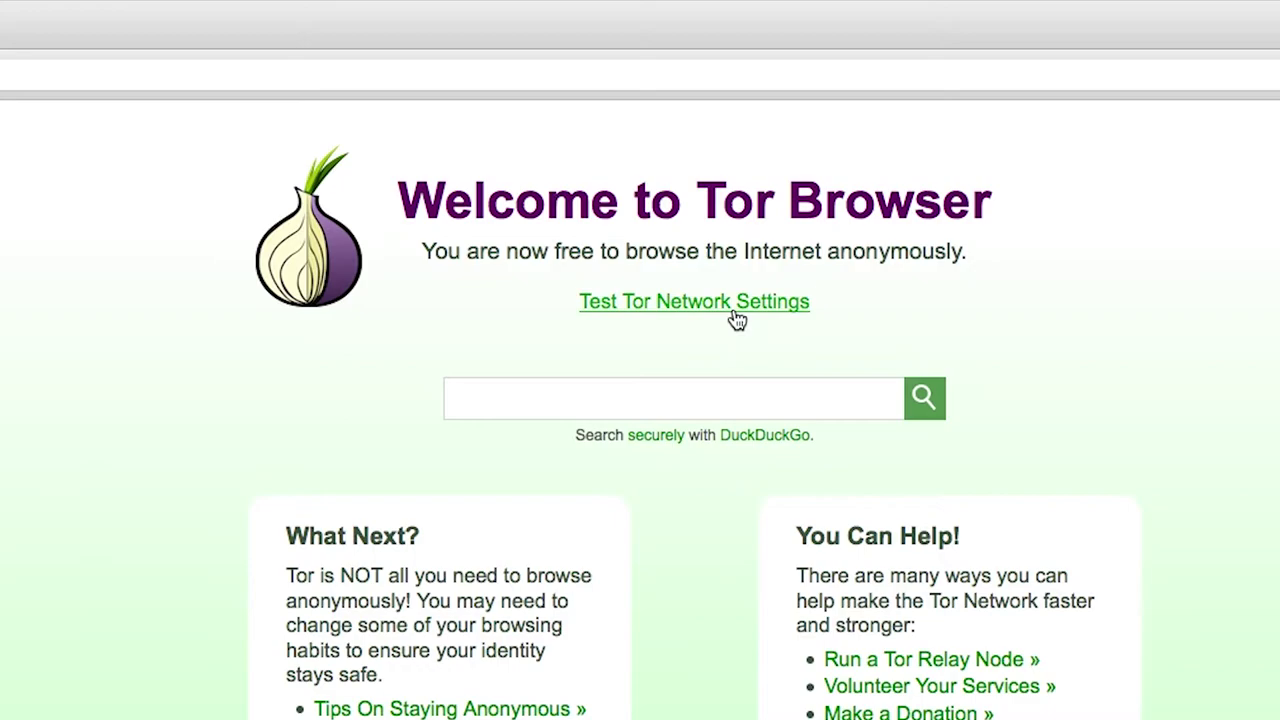
- Test the Tor network settings in Tor Browser, and load check.torproject.org in Safari for comparison
click(735, 305)
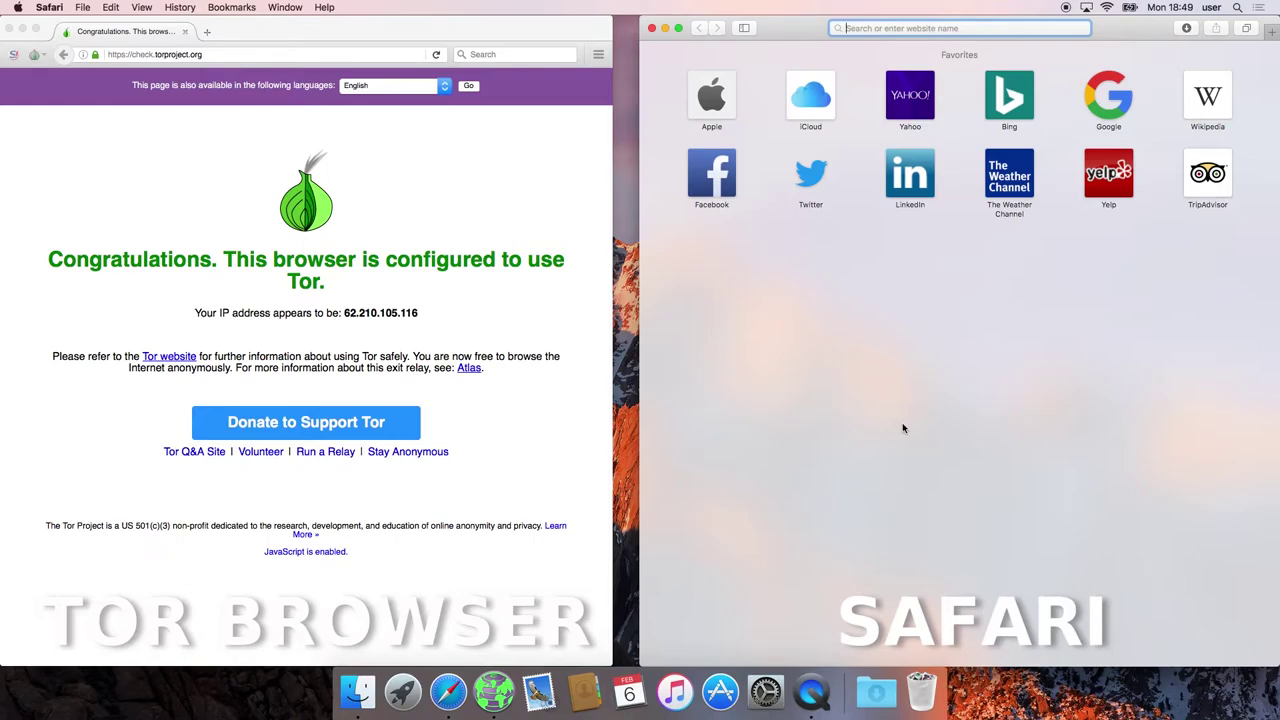
text(check.torproject.or)
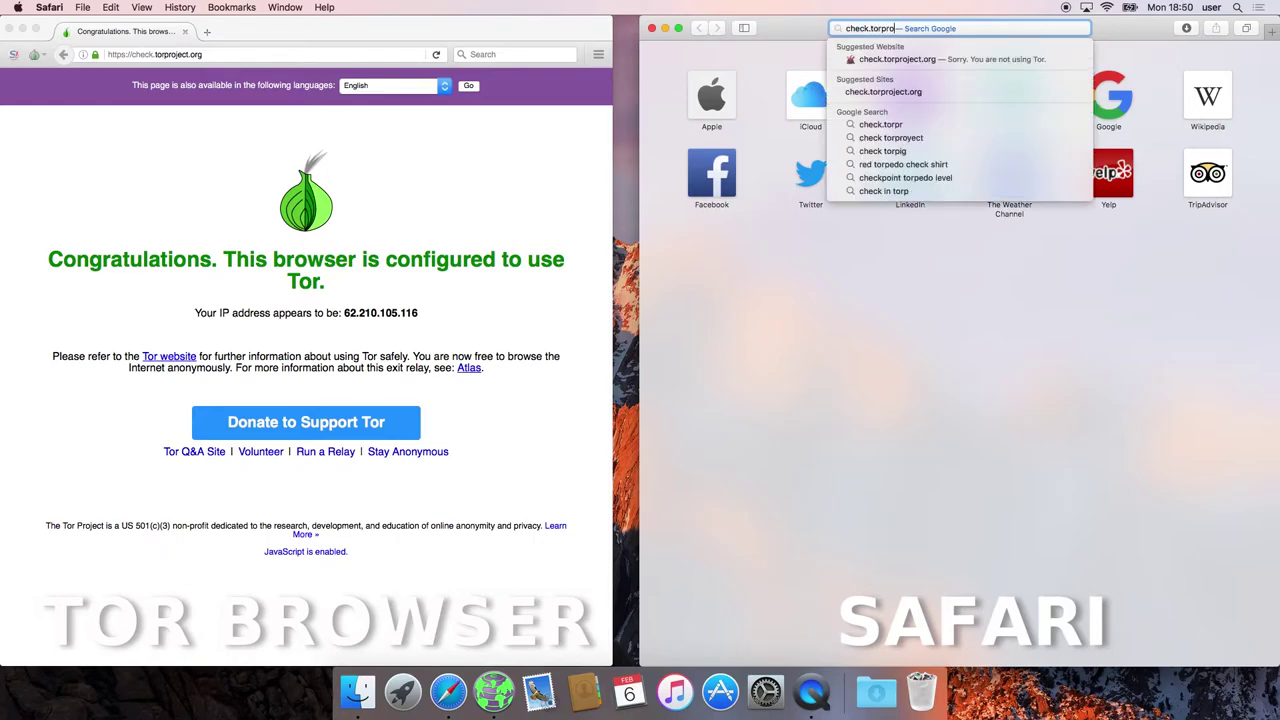
text(g)
key(Return)
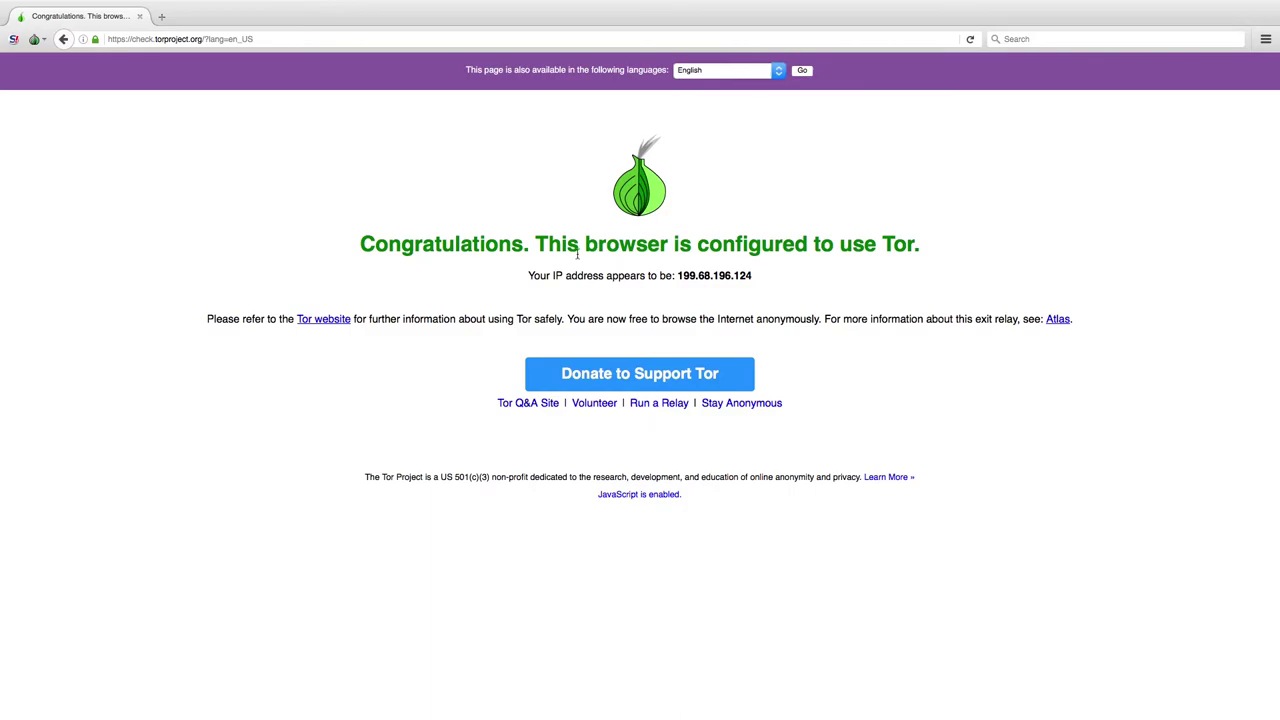
- Request a new Tor circuit for the check.torproject.org page in Tor Browser and display the site's circuit details
click(42, 40)
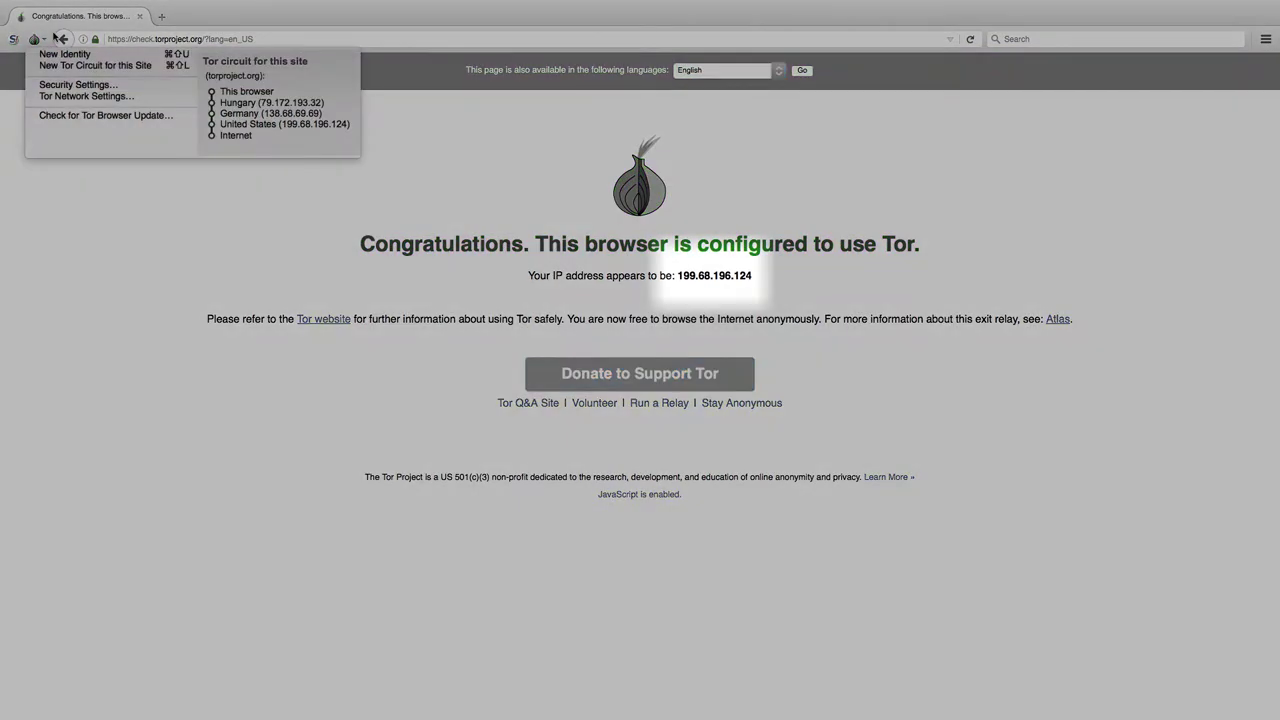
click(93, 65)
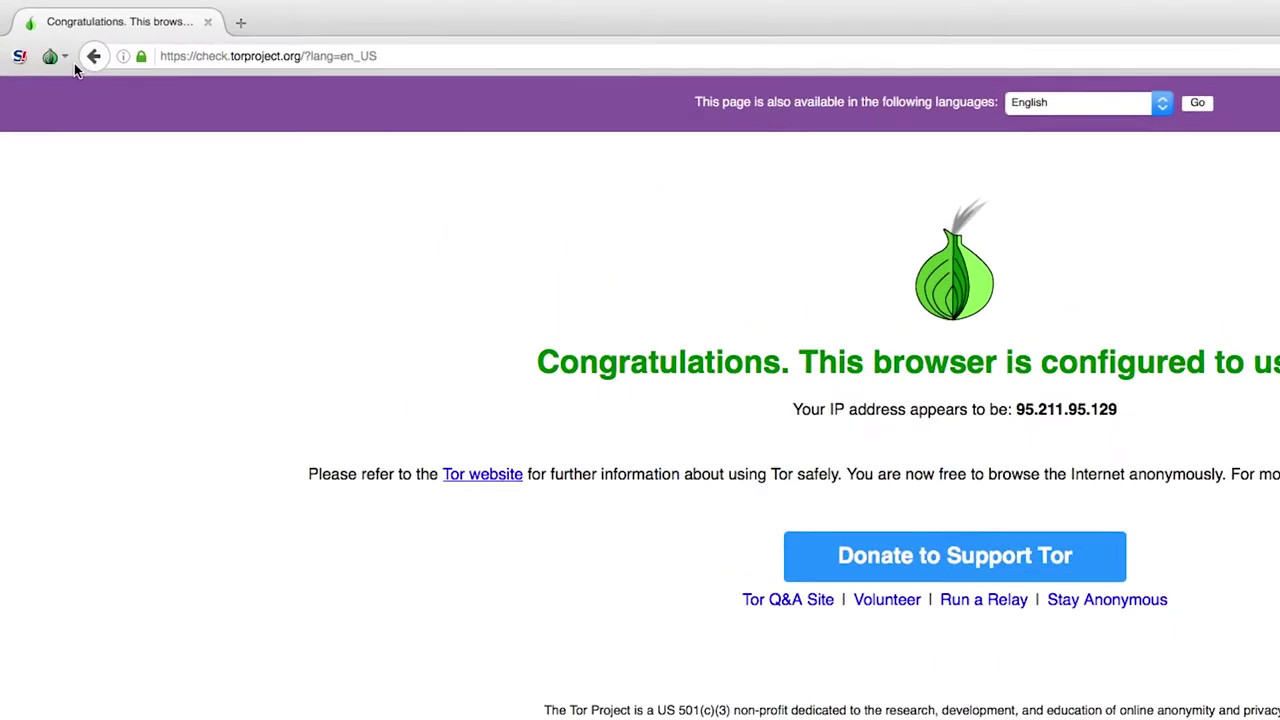
click(62, 57)
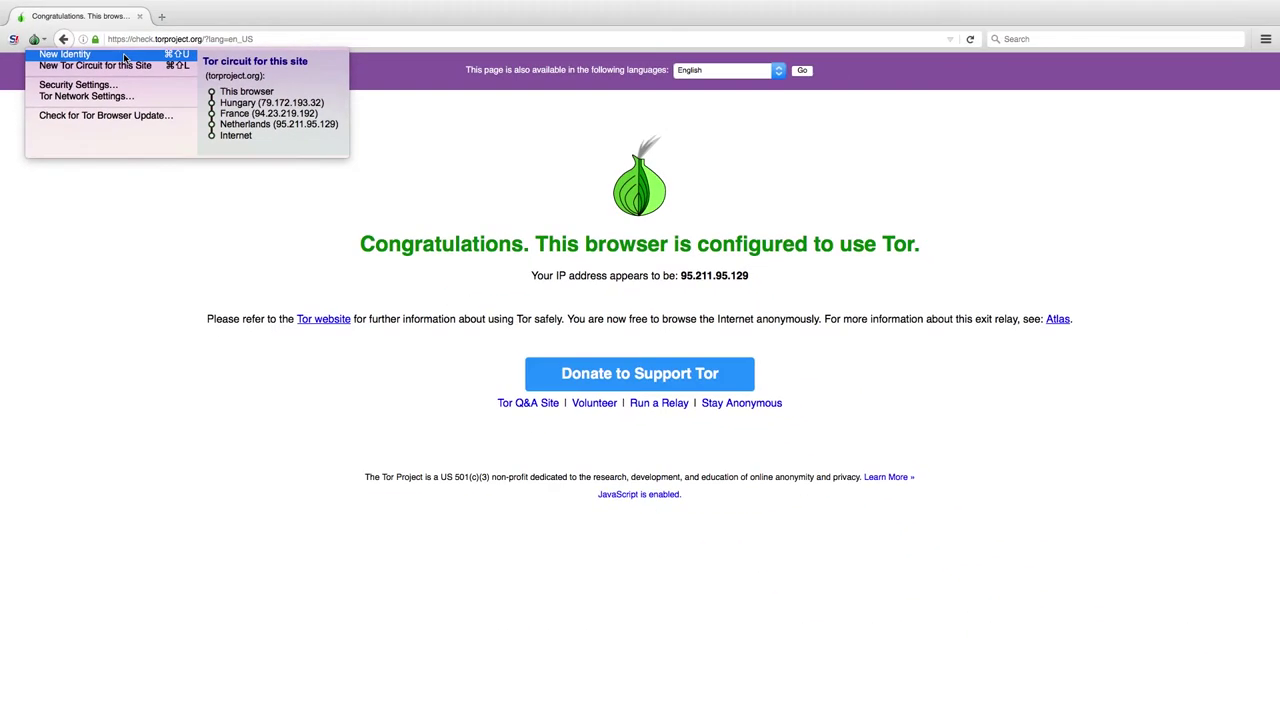
- Request a new identity in Tor Browser and agree to the restart that closes all windows and tabs
click(124, 56)
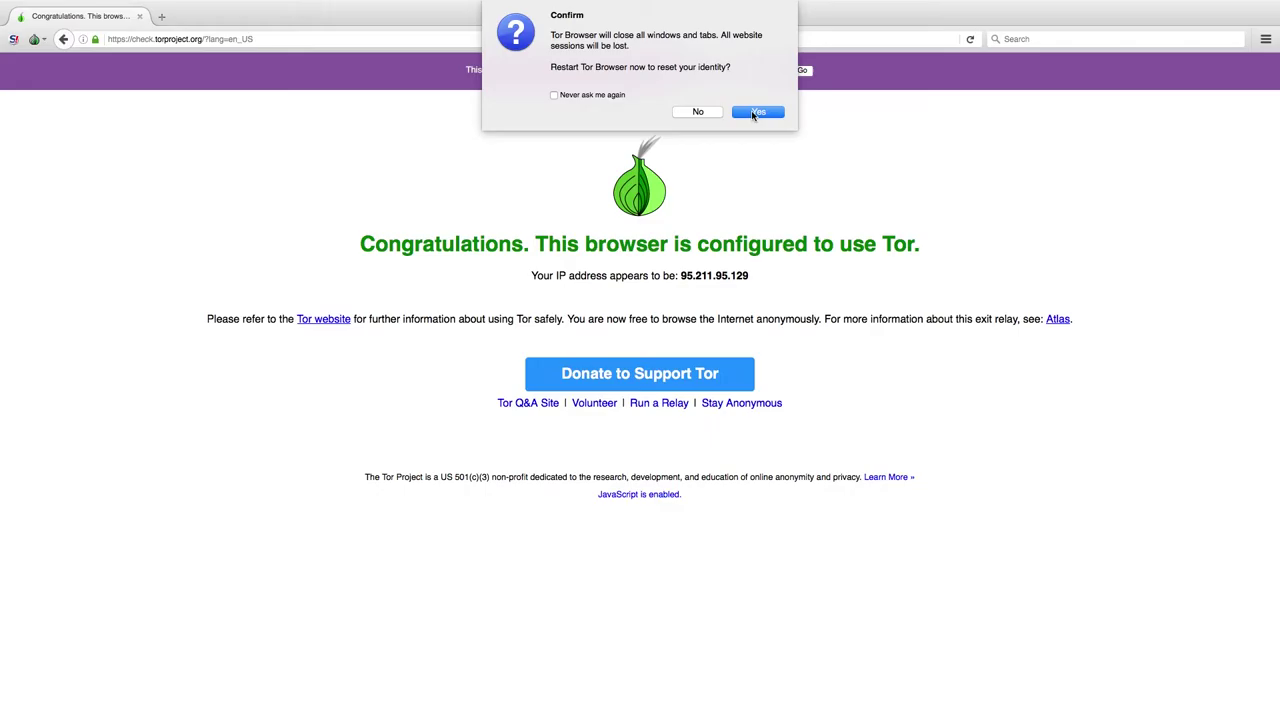
click(757, 112)
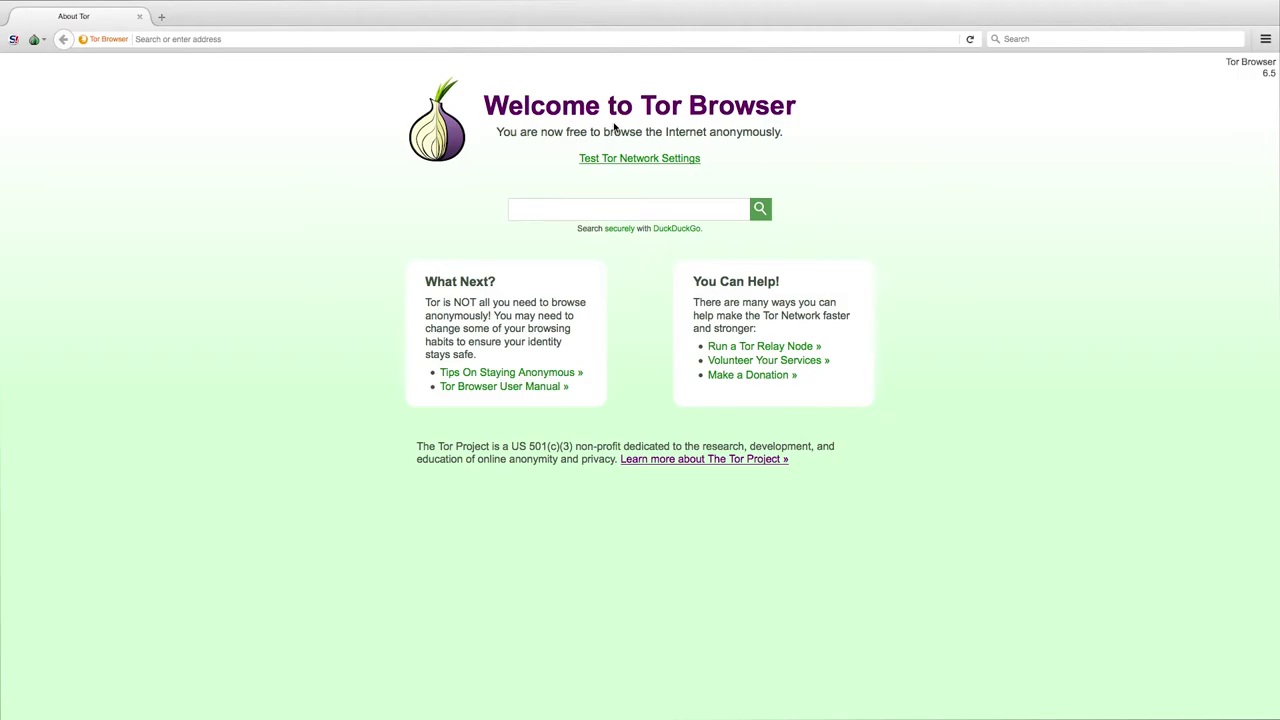
- Review the Medium and High levels in the Tor Browser security settings, and return the security level to Low (default)
click(40, 40)
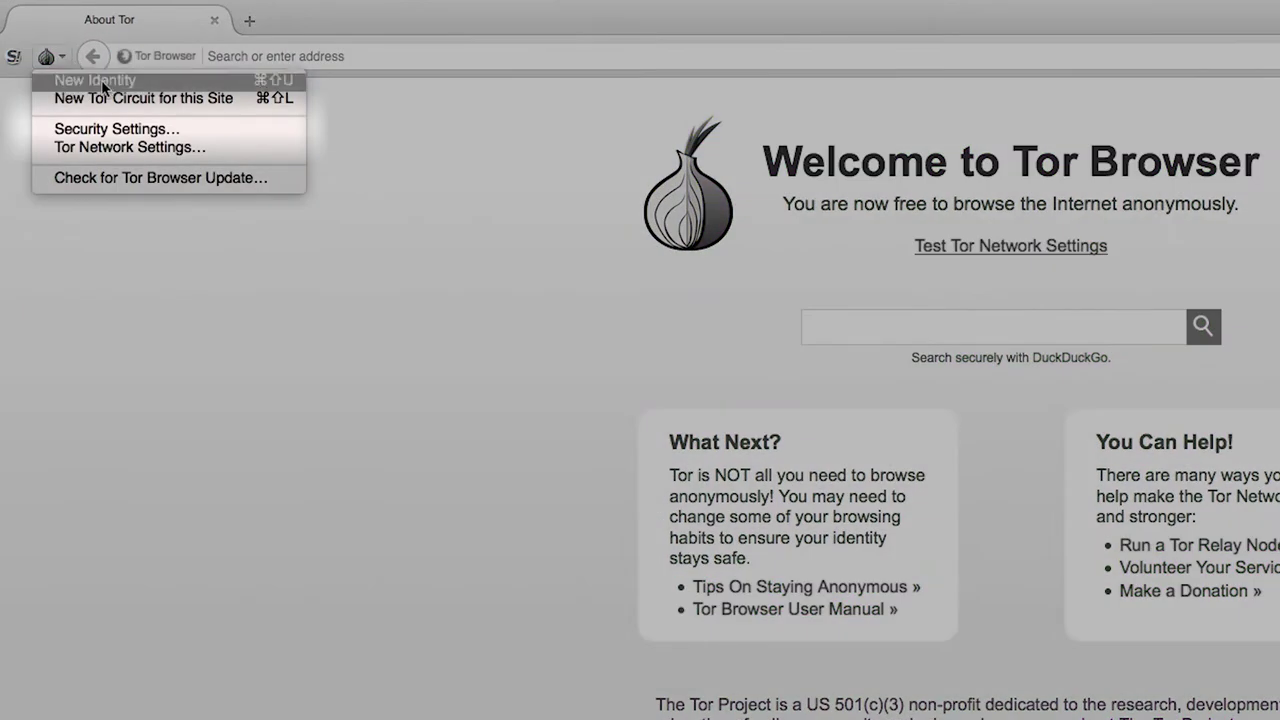
click(157, 130)
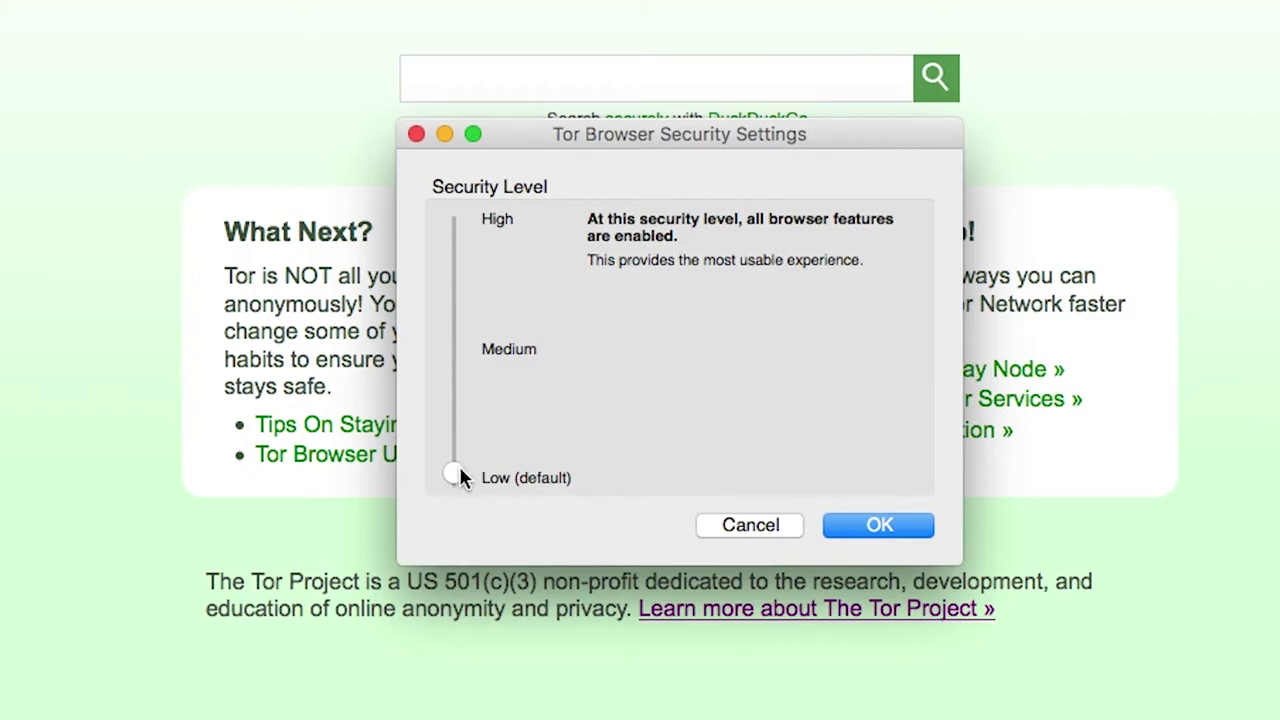
click(455, 390)
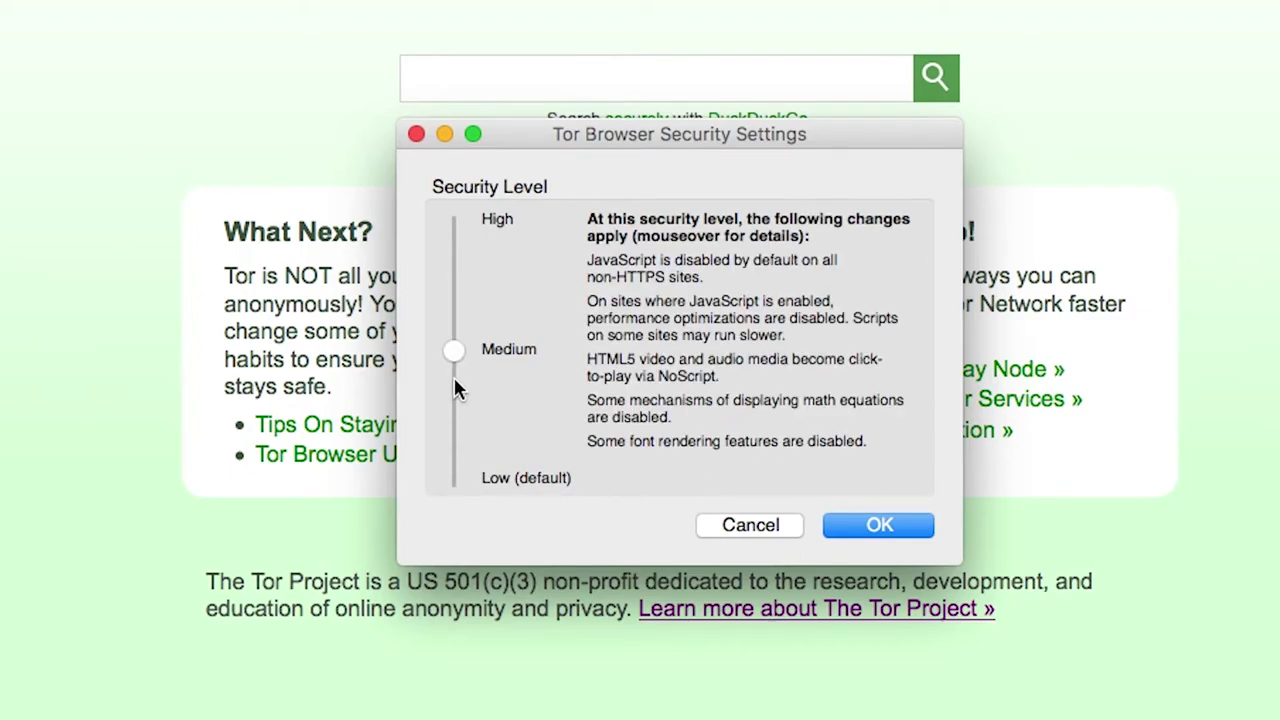
click(455, 302)
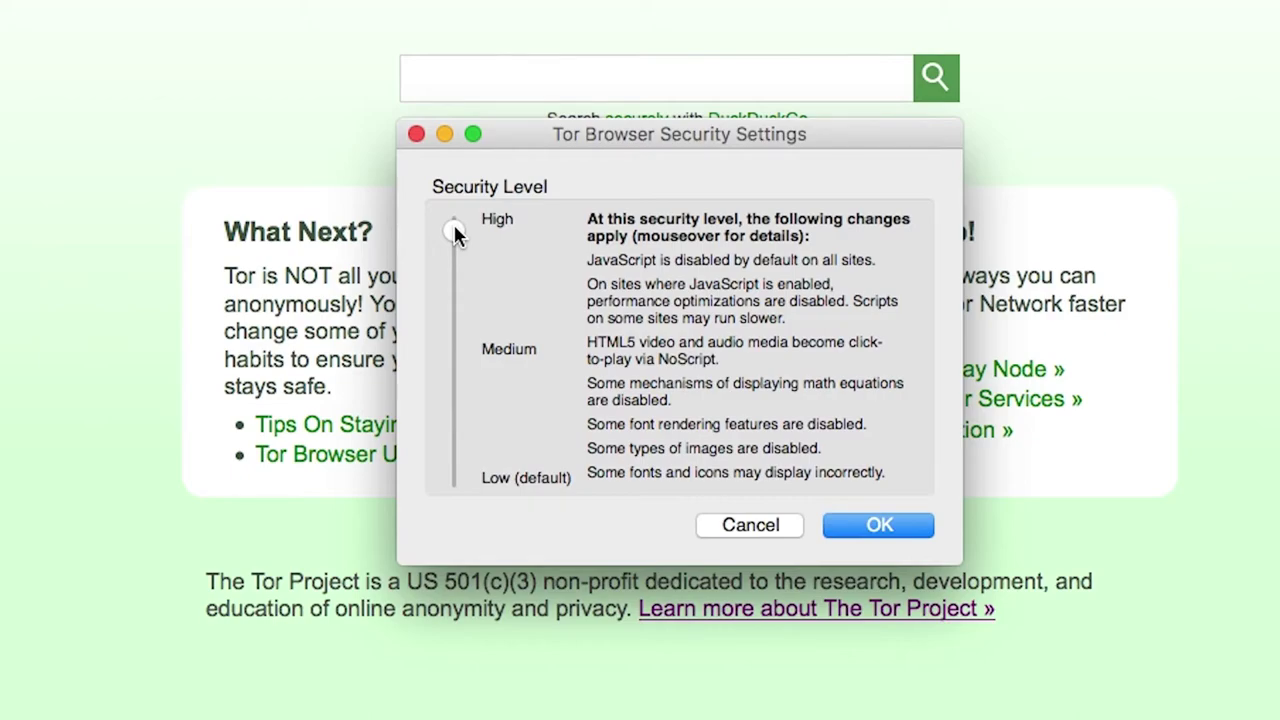
drag(453, 230, 474, 462)
click(849, 530)
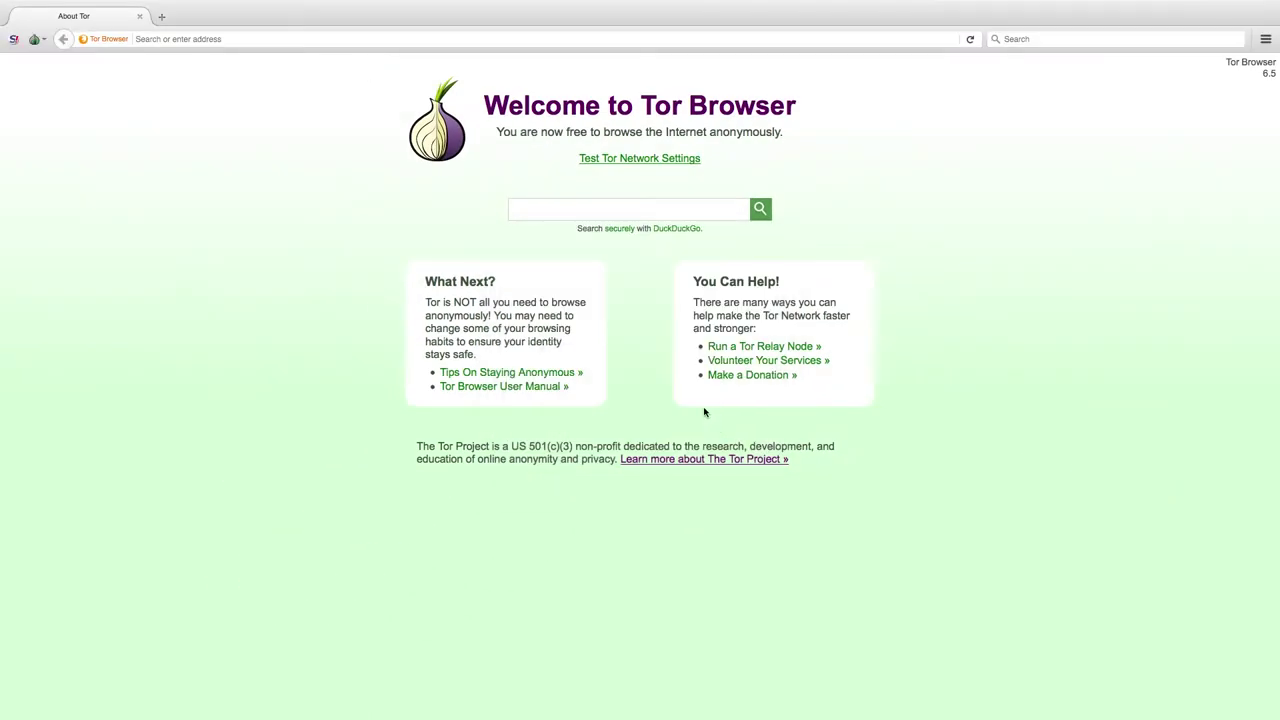
- Check whether a Tor Browser update is available and dismiss the update report
click(43, 41)
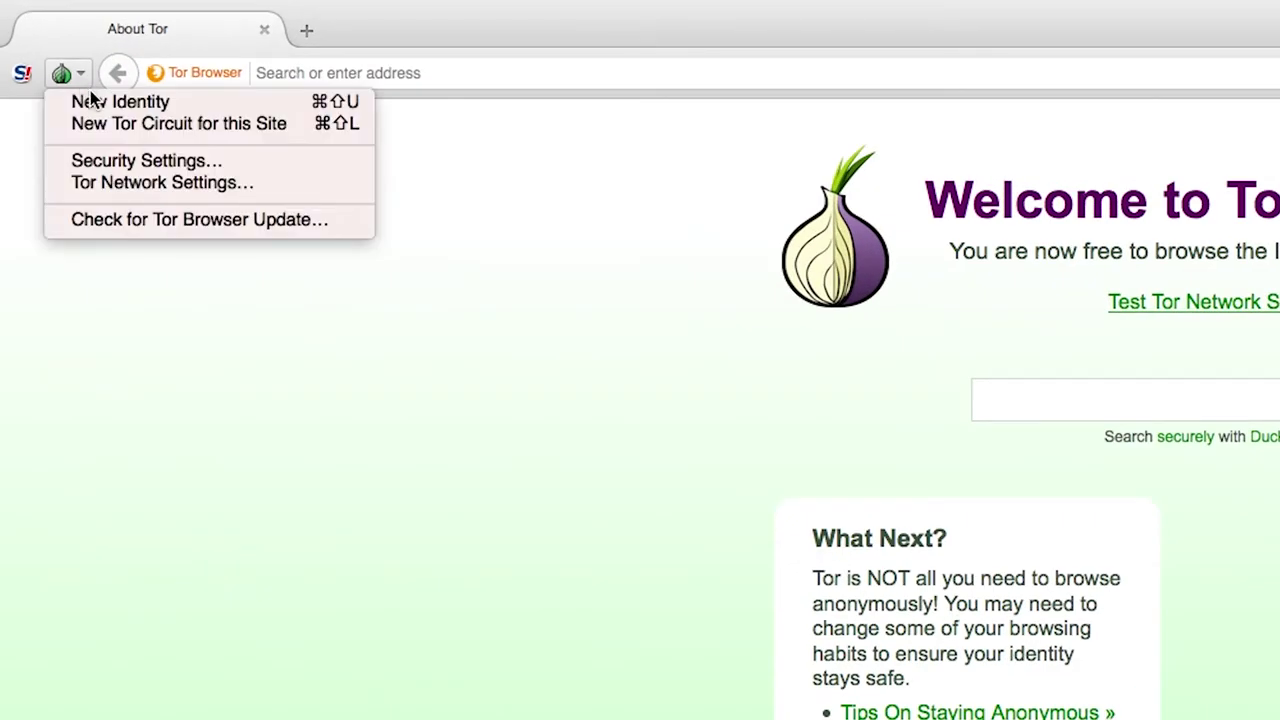
click(246, 229)
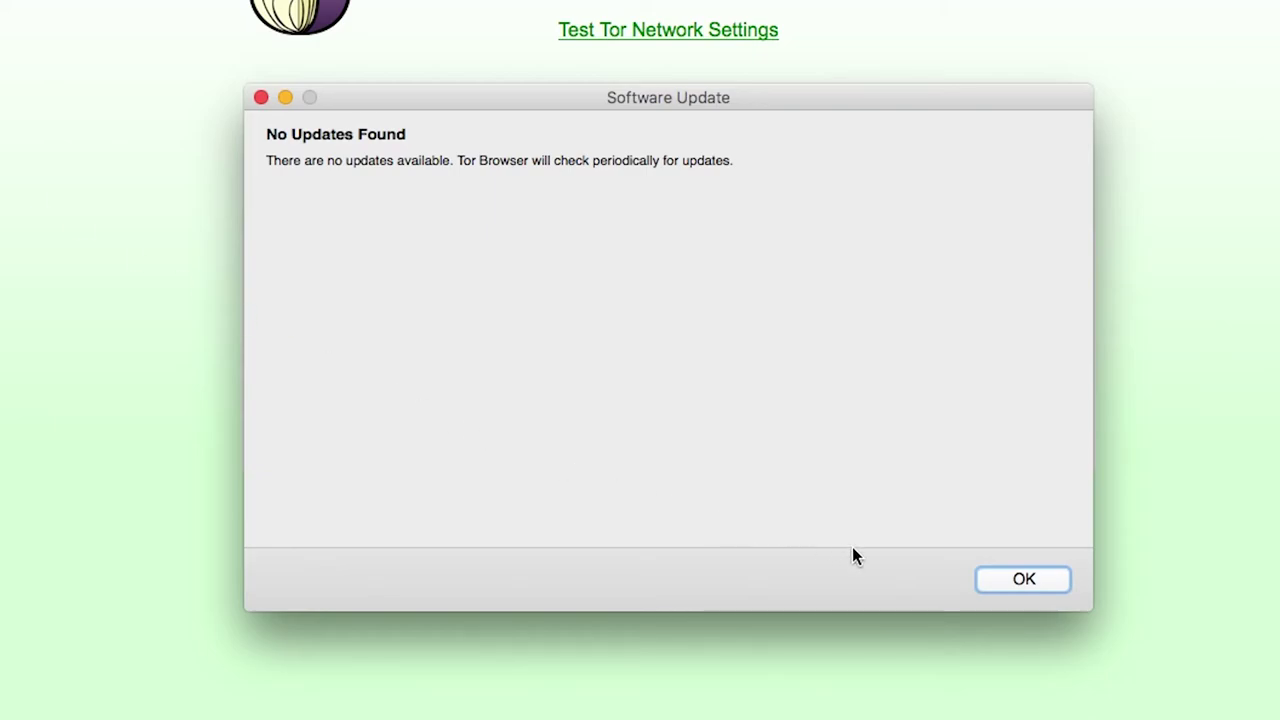
click(1019, 581)
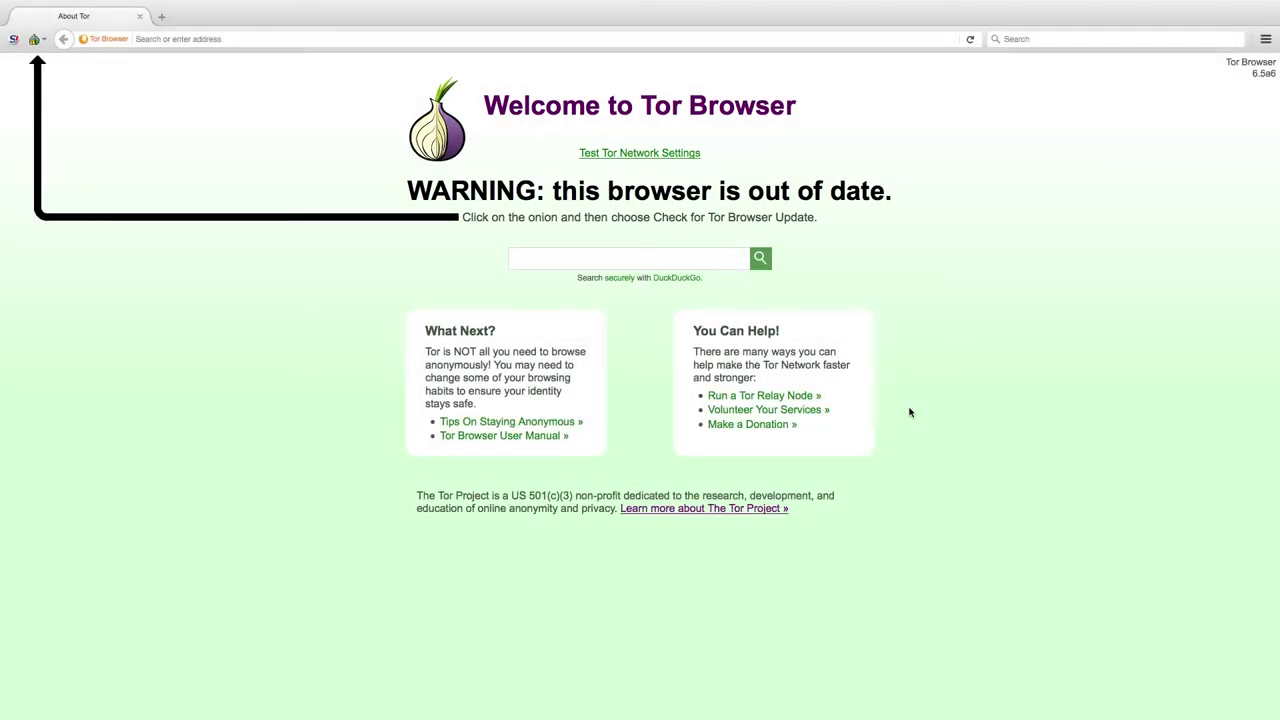
- Fetch the update for the out-of-date Tor Browser and restart the browser to install it
click(48, 42)
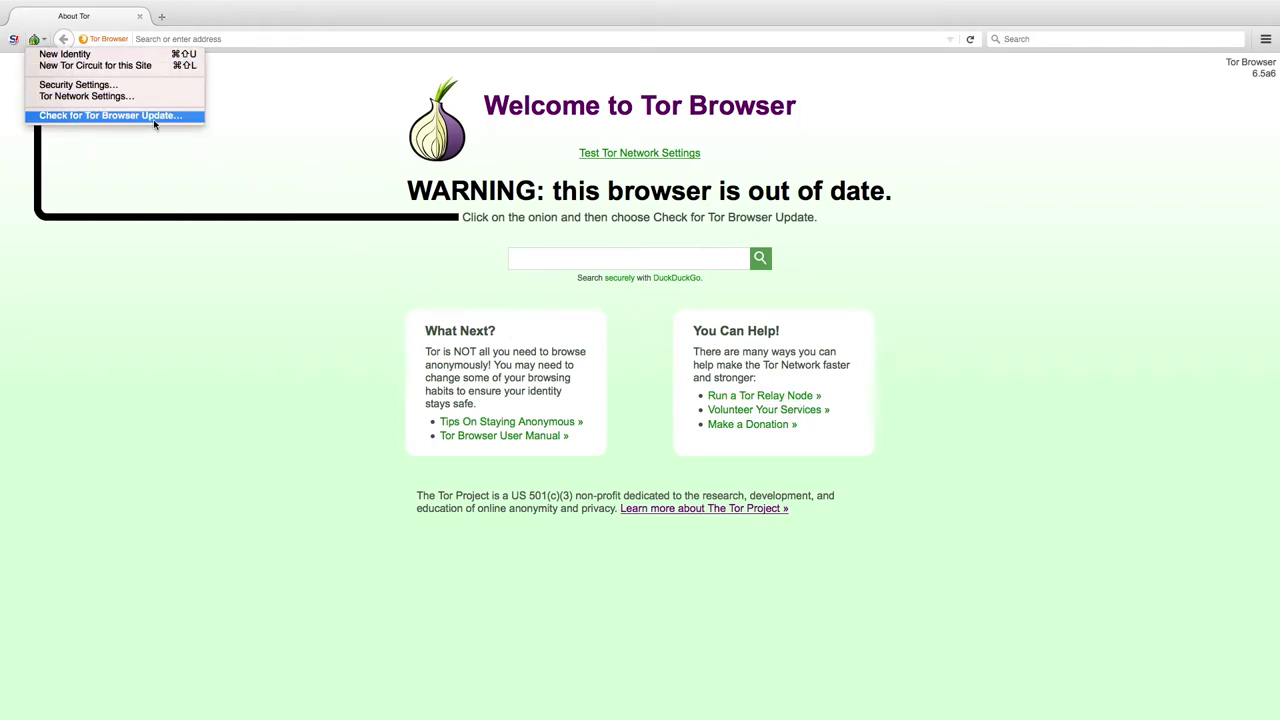
click(190, 120)
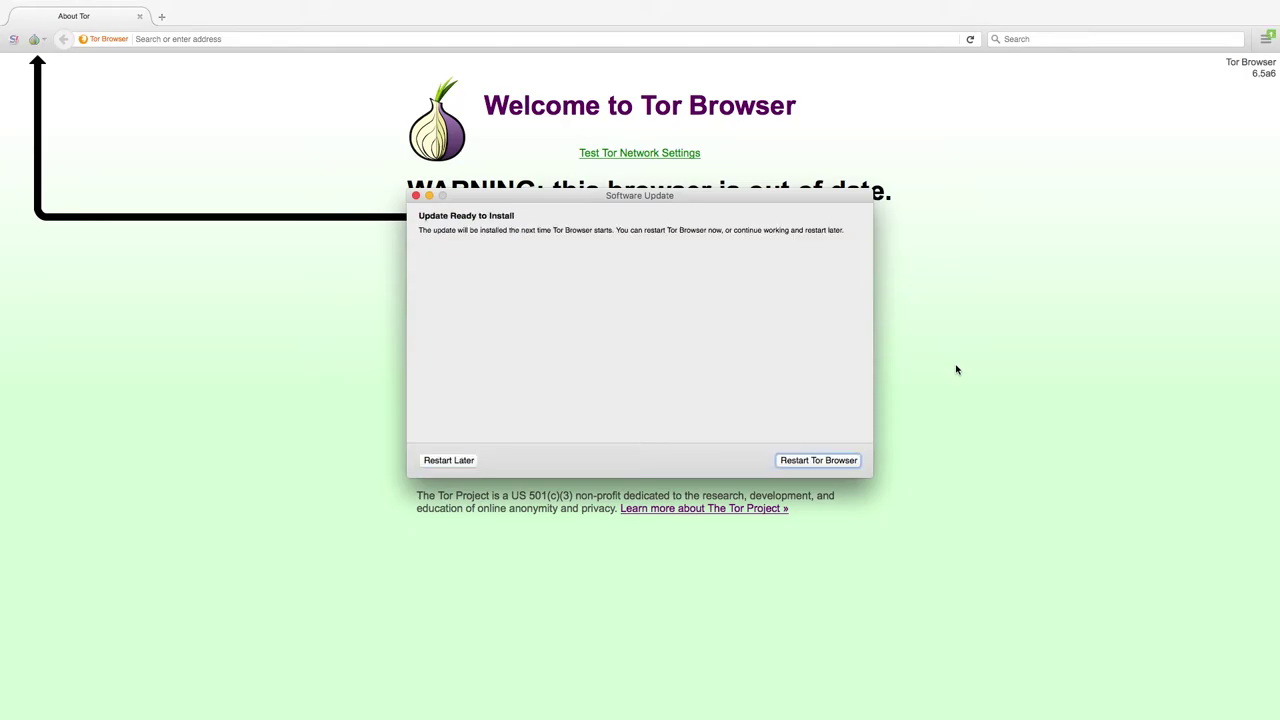
click(830, 460)
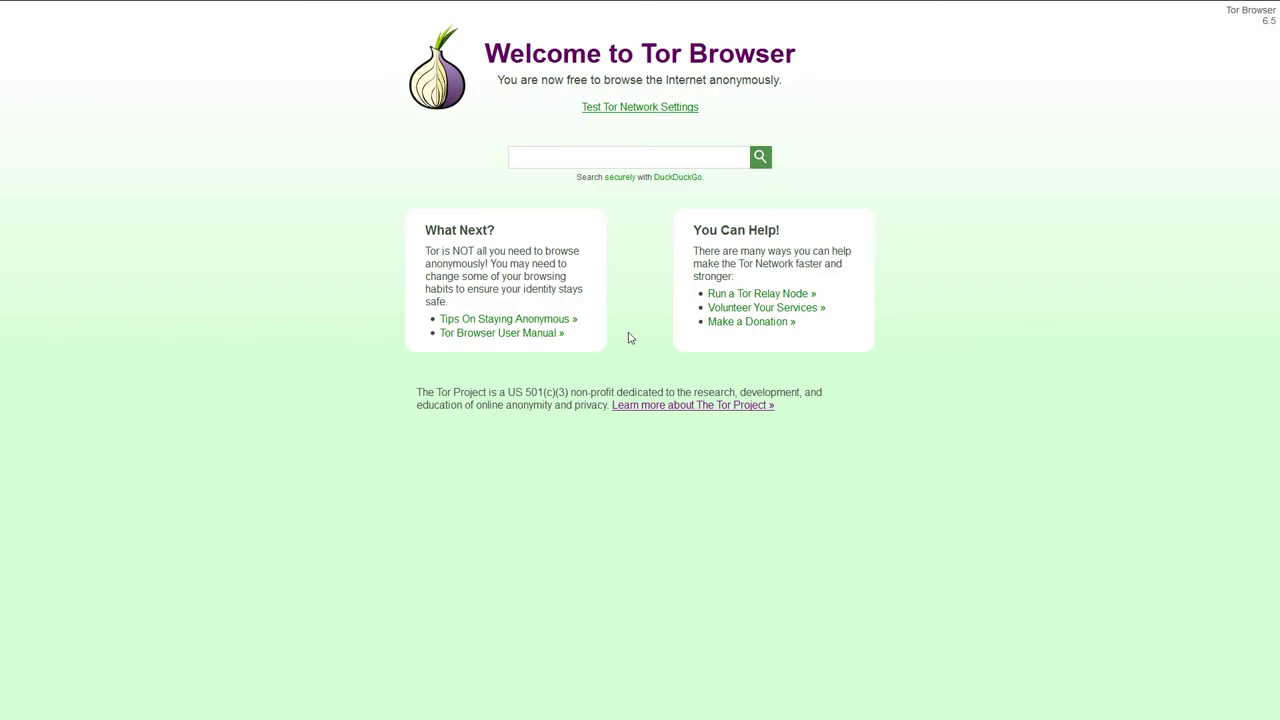
- Read through the Tips On Staying Anonymous page, and open the About Tor overview on torproject.org
click(506, 321)
scroll(1012, 372, down, 4)
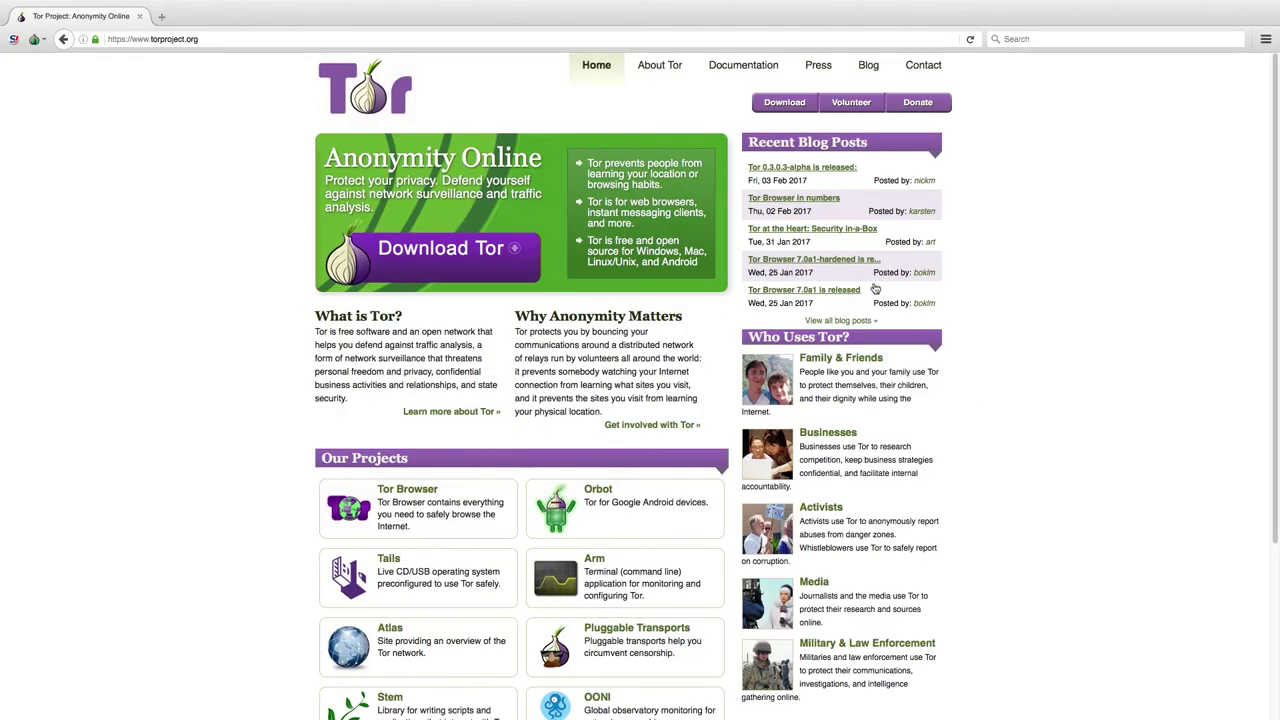
click(662, 70)
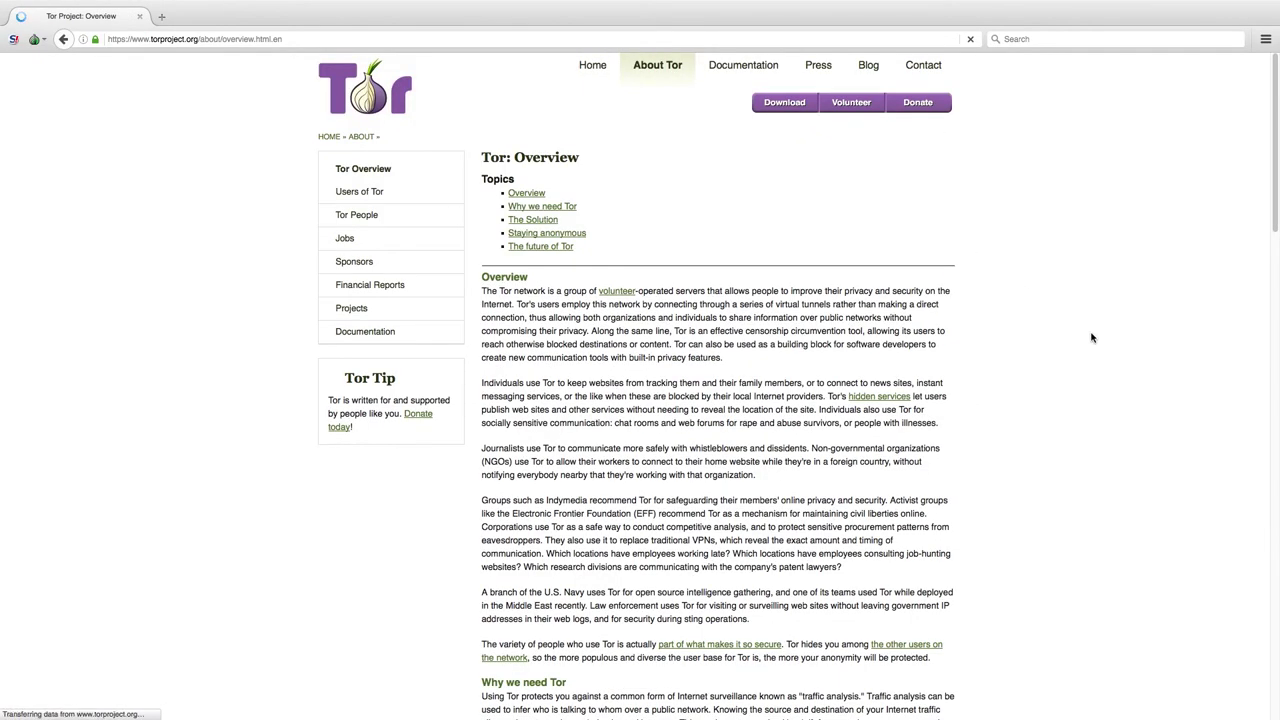